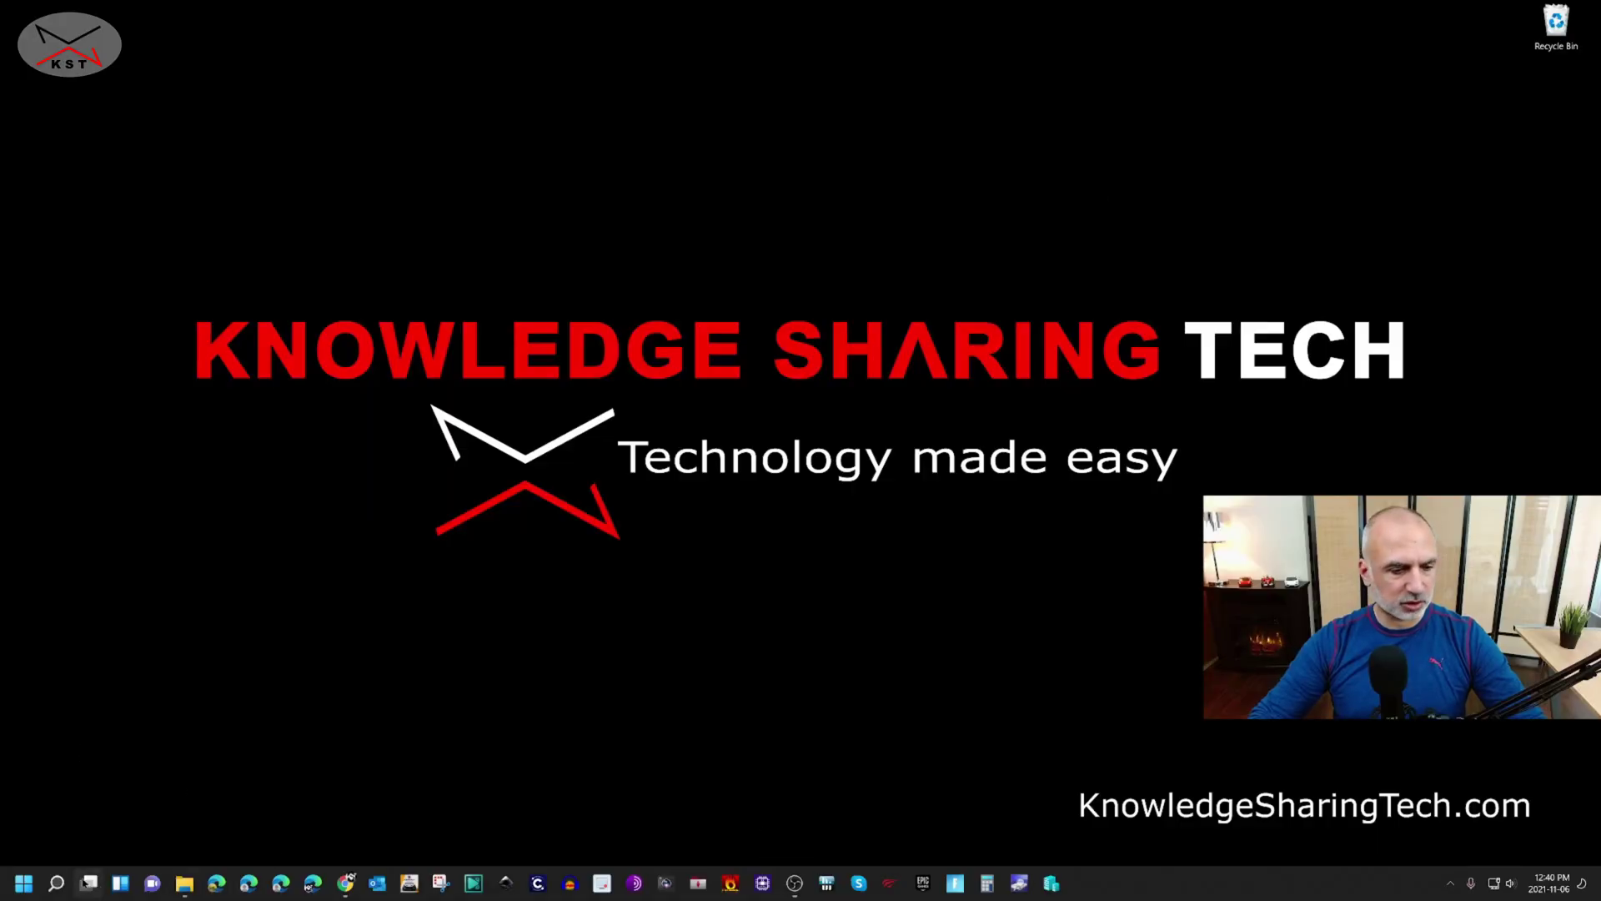
Search Windows for 'store' and launch Microsoft Store from the results.
click(56, 883)
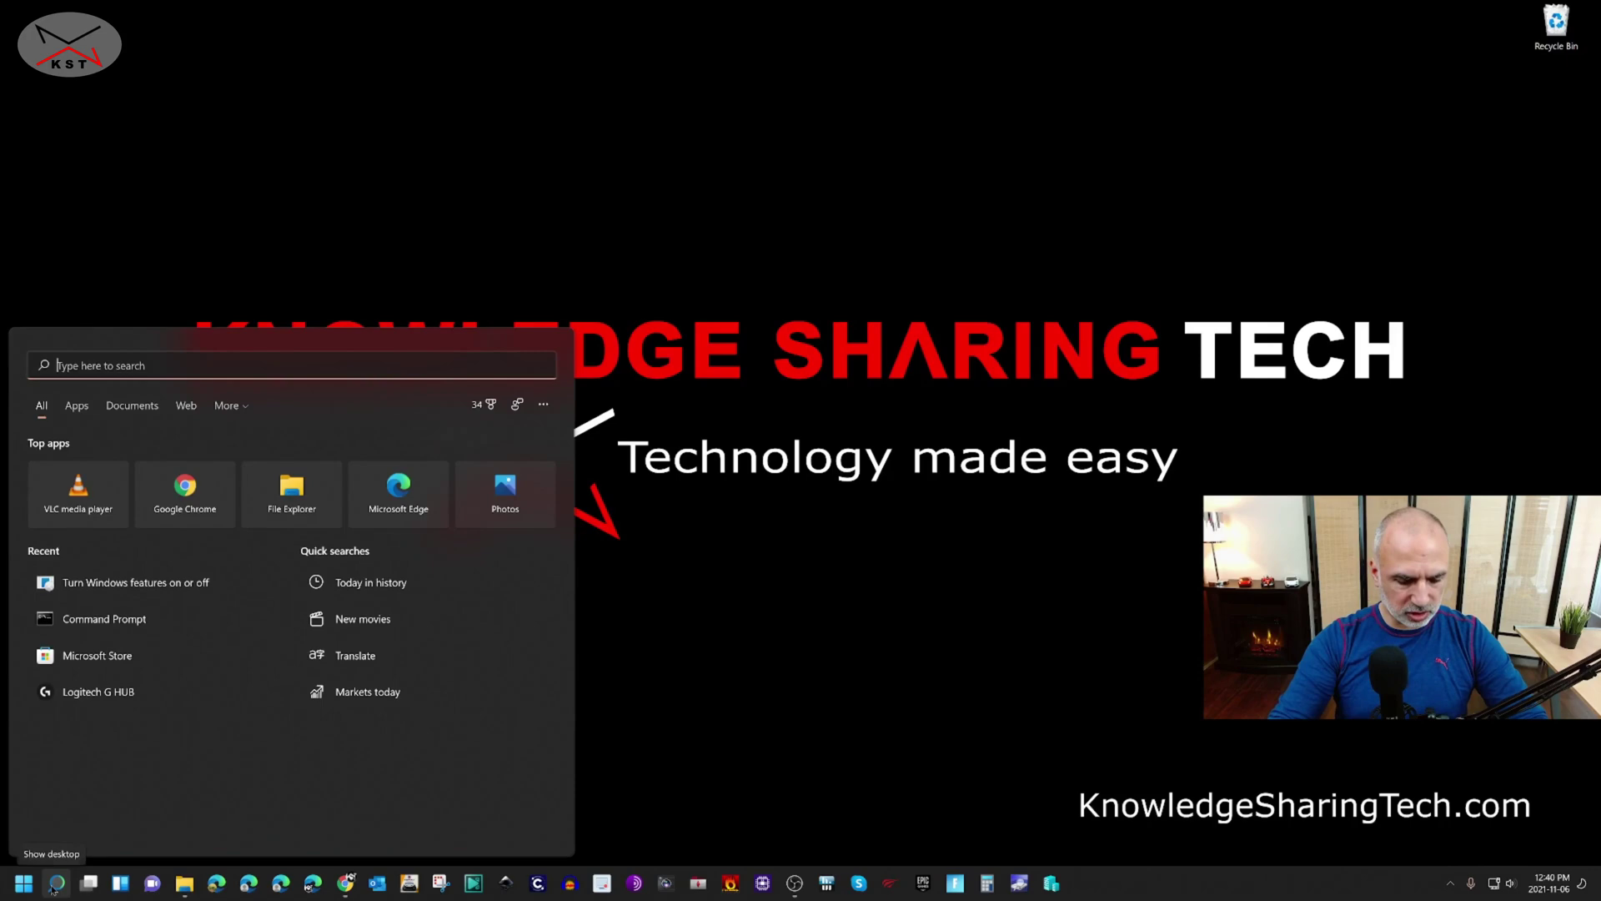
text(store)
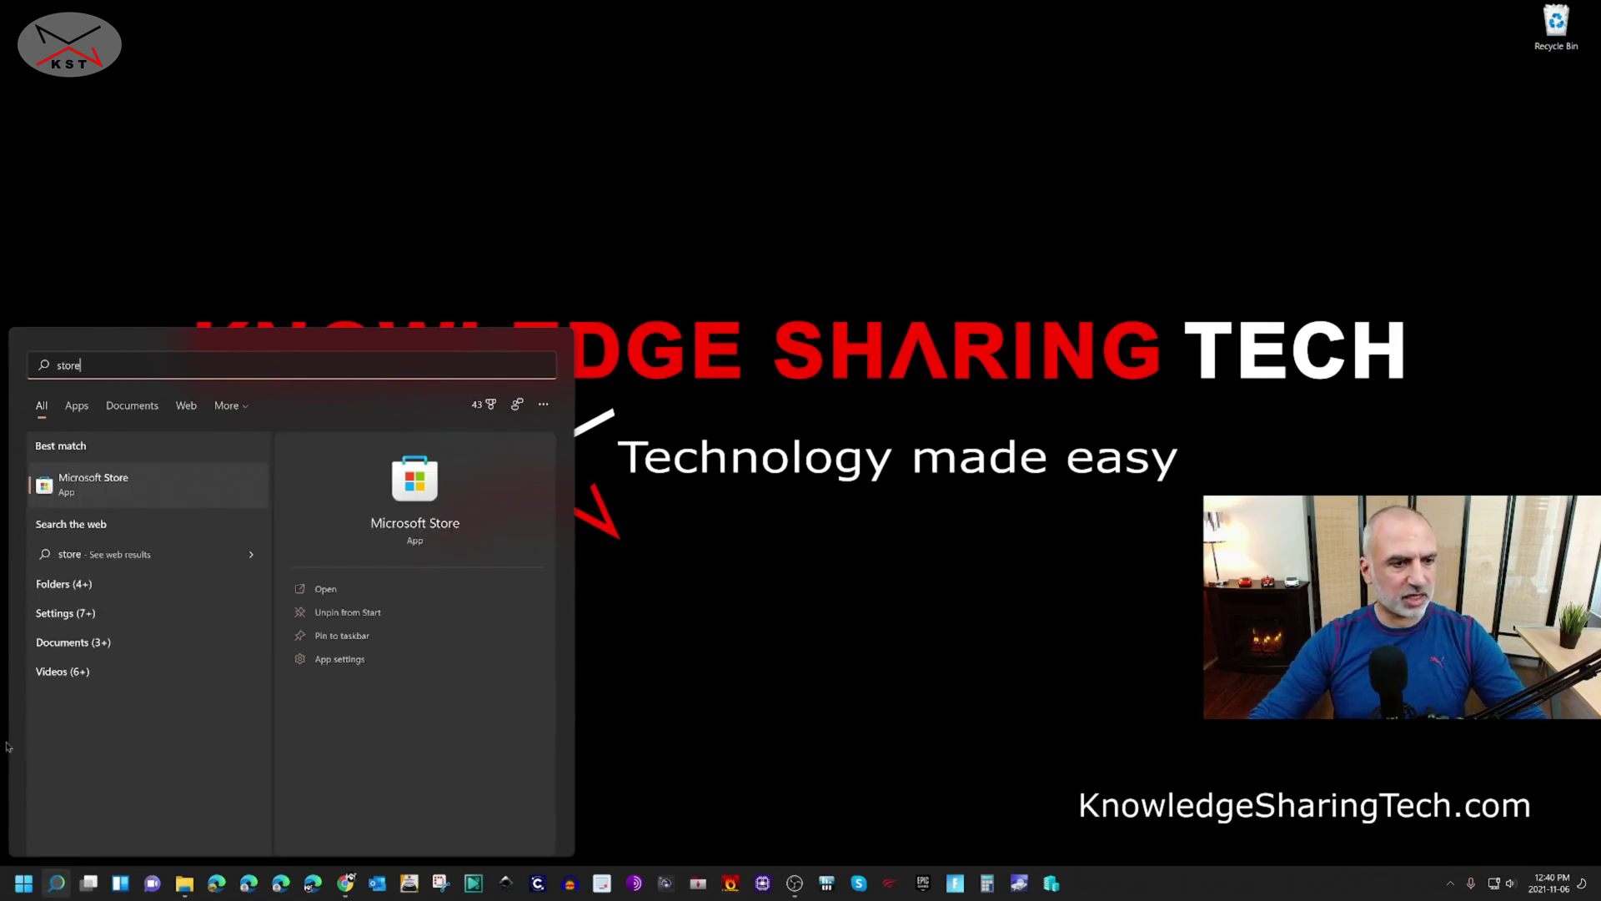
click(75, 488)
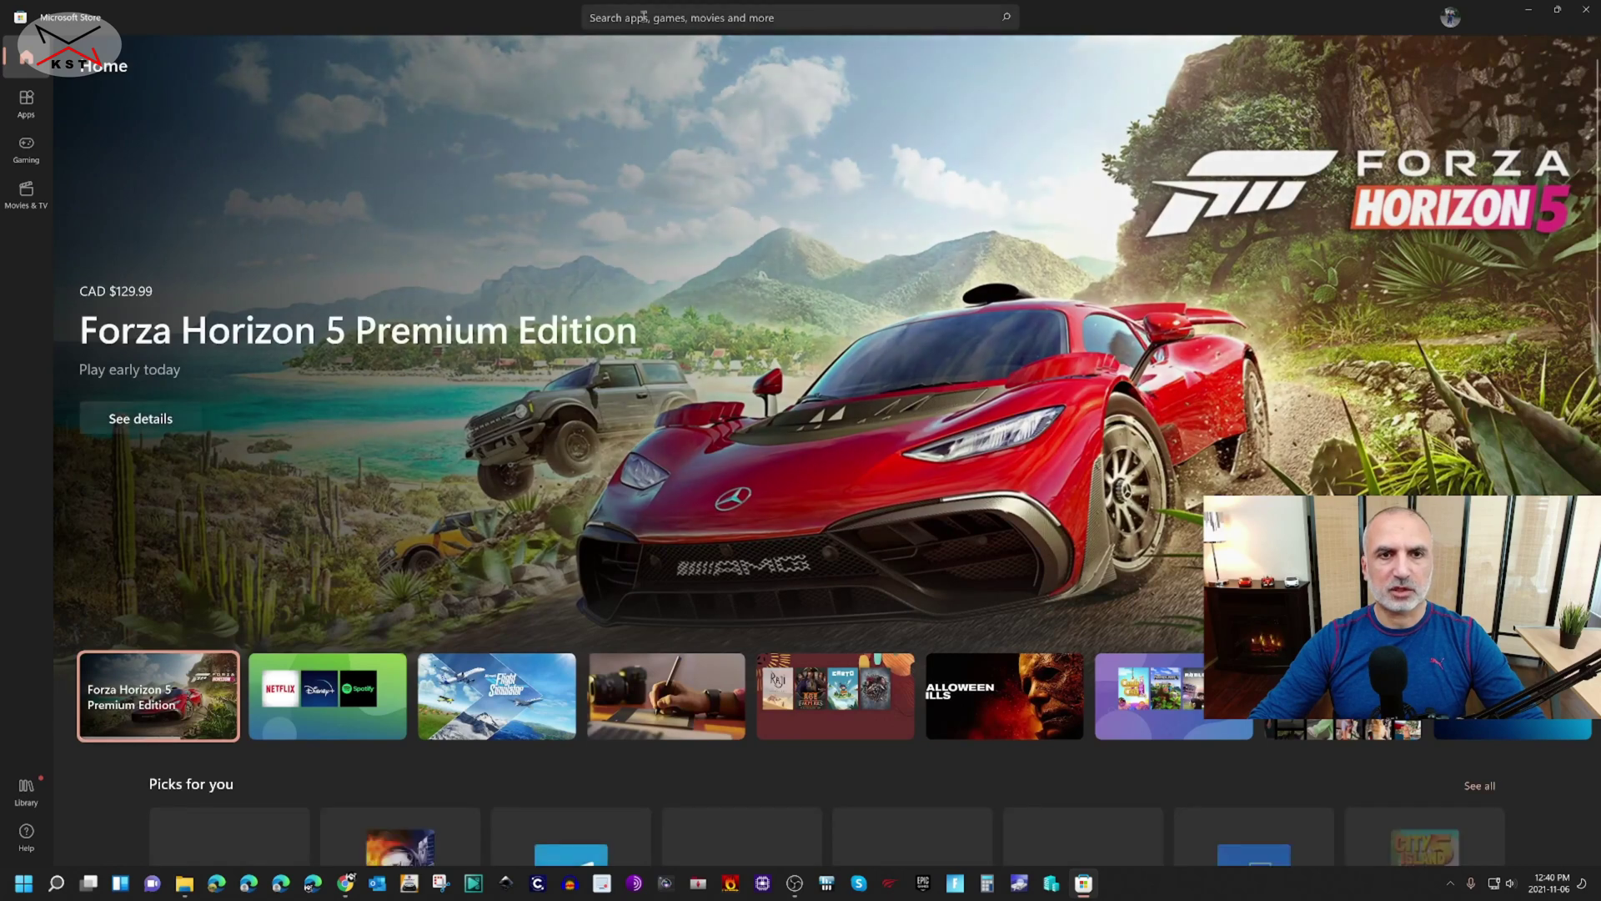
Search the Store for 'windows subsystem for linux'.
click(783, 16)
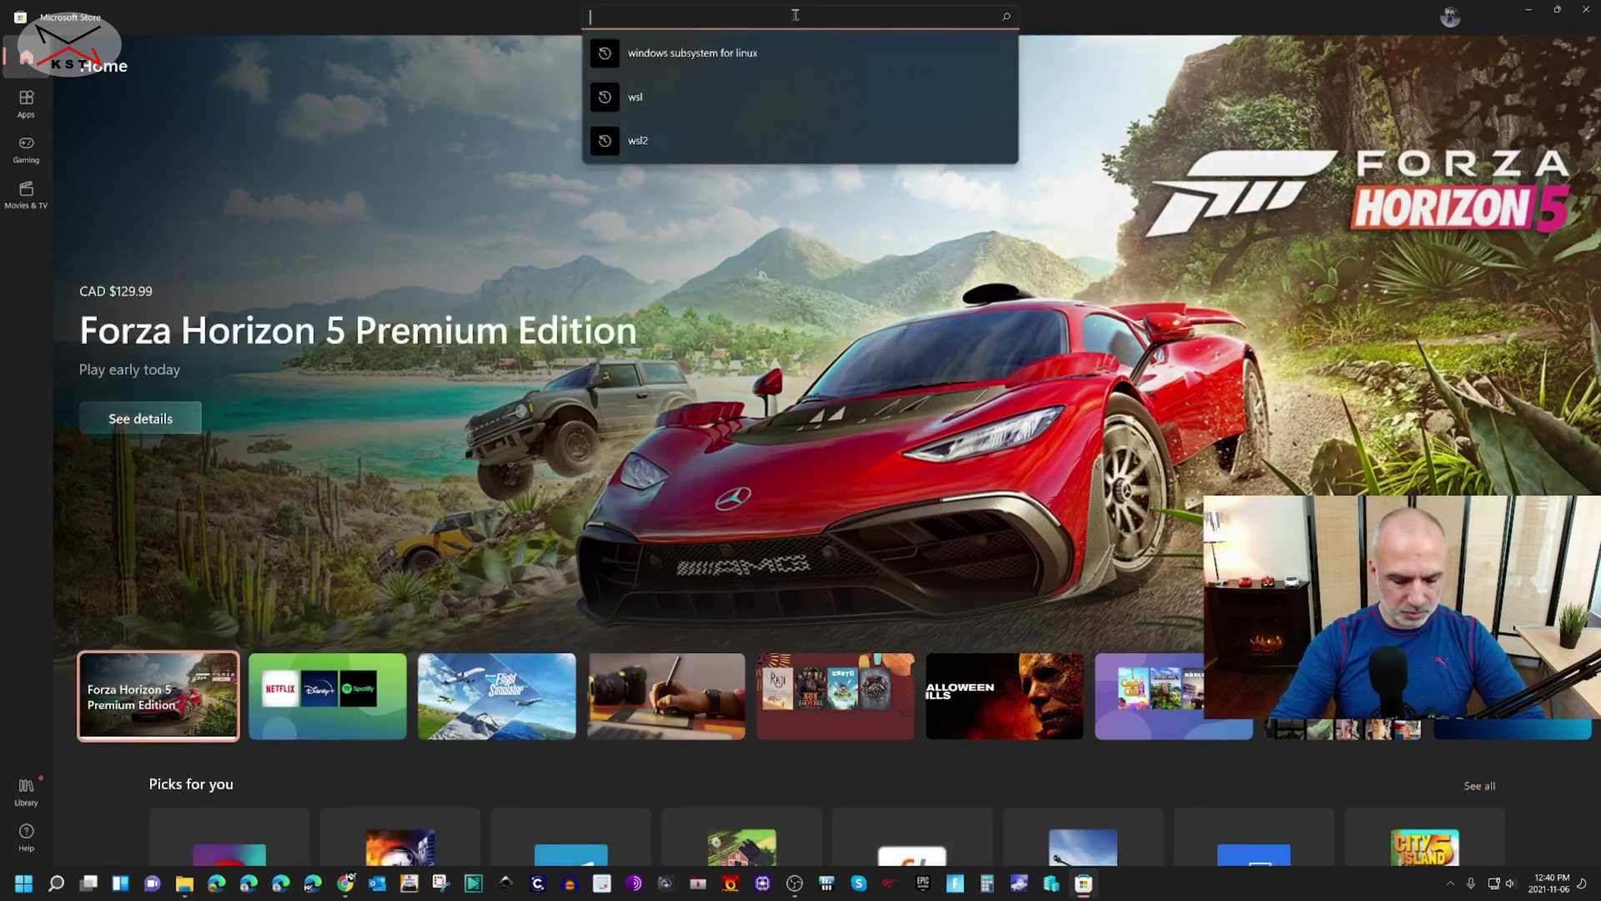
text(windows)
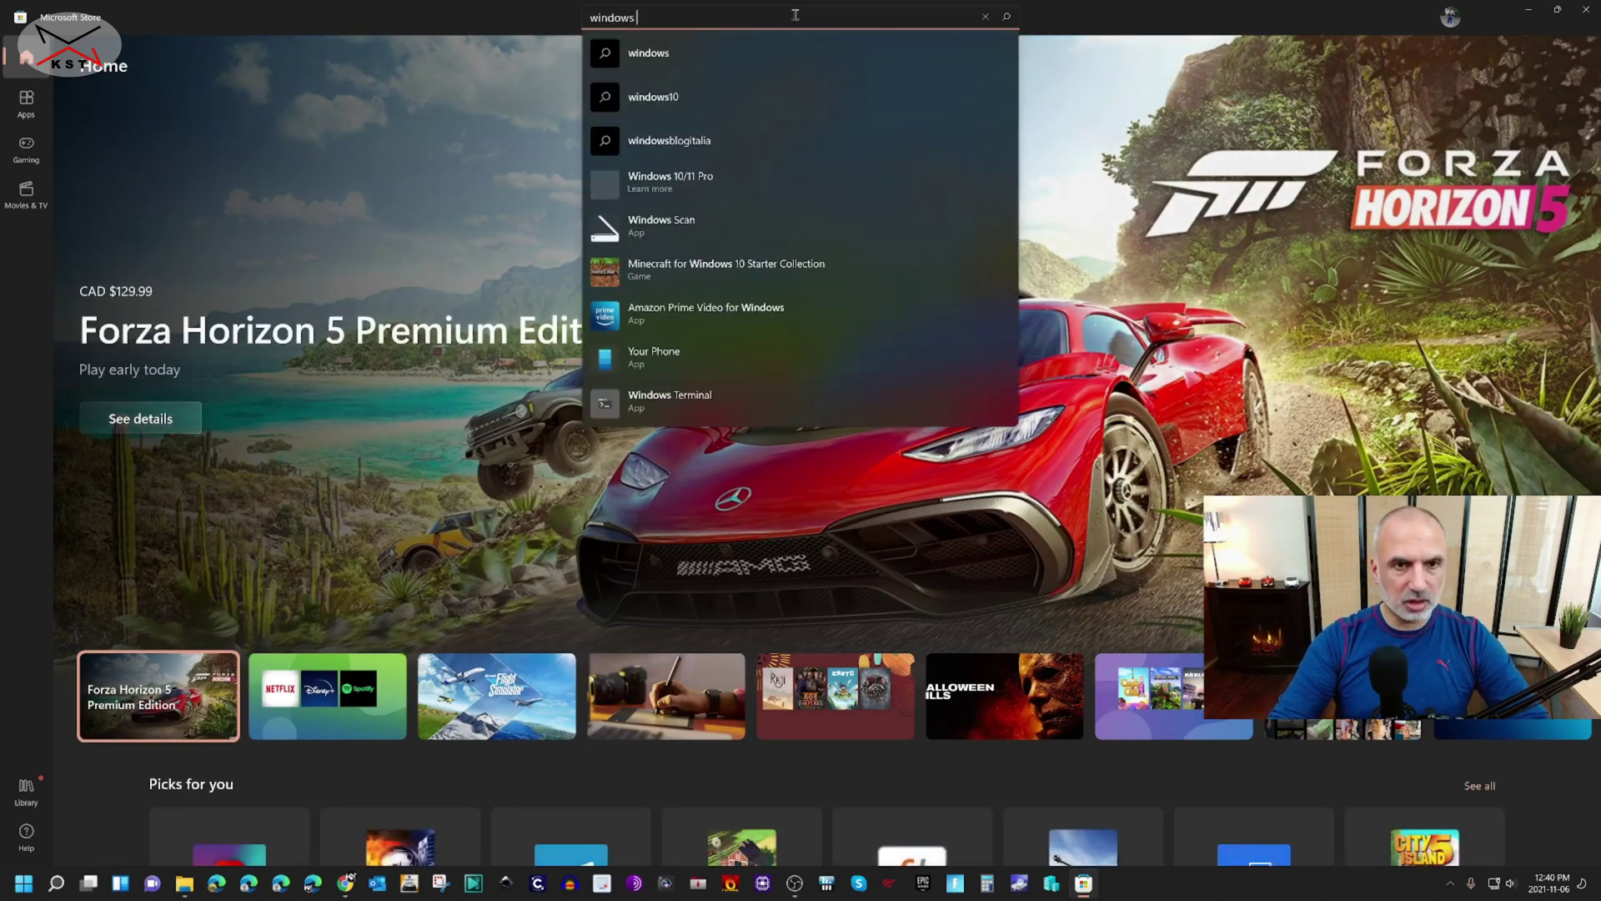
text( subs)
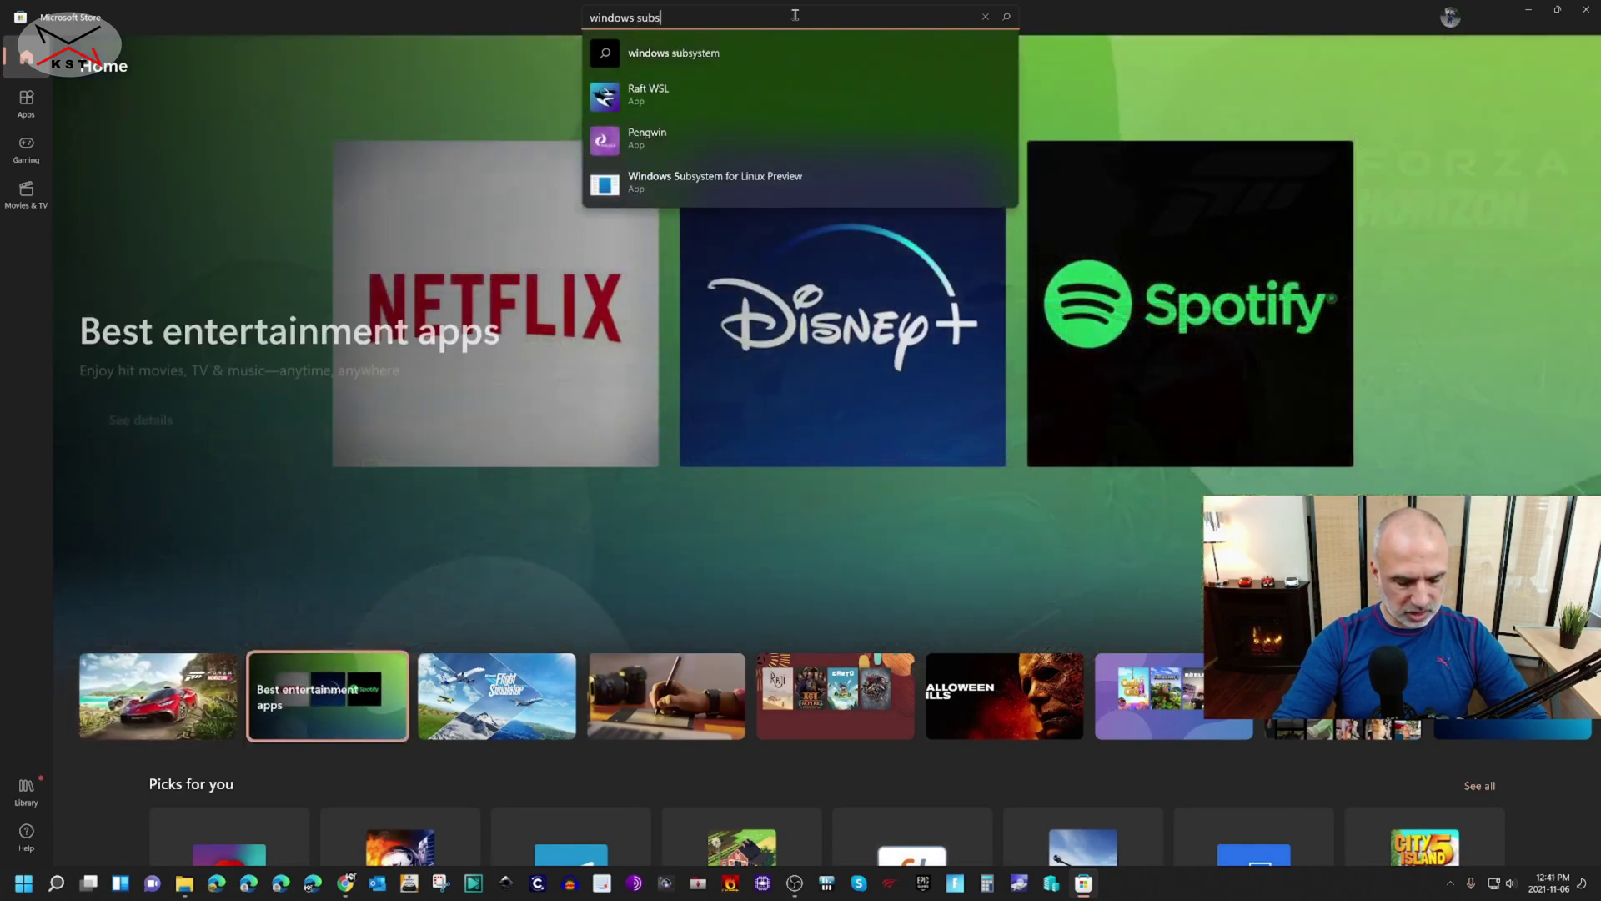
text(ystem for linux)
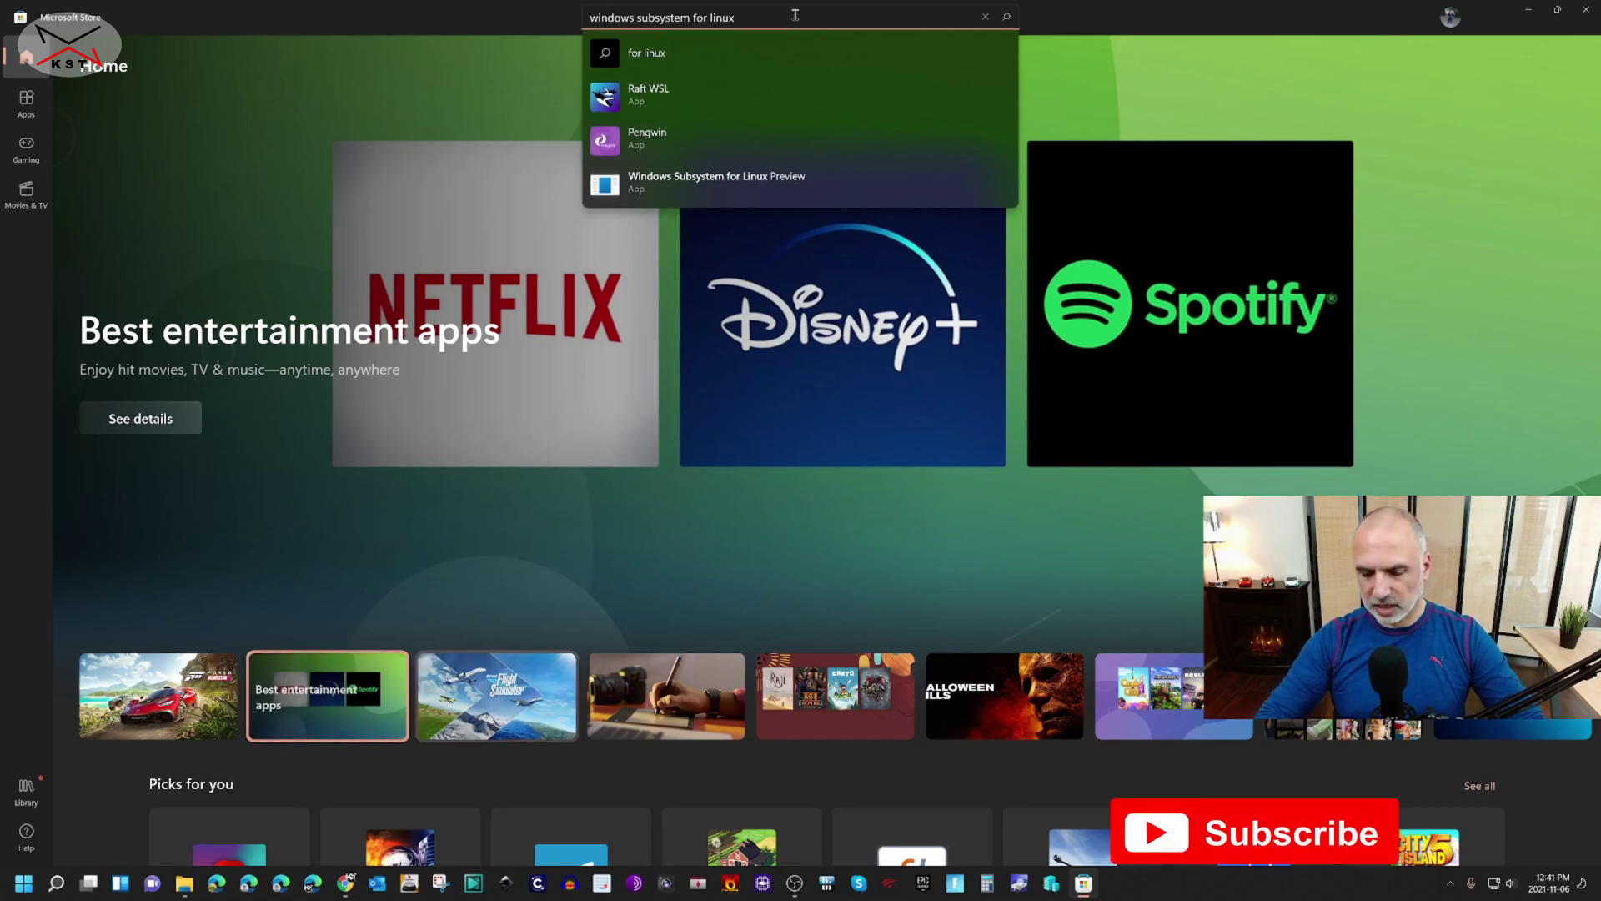
key(Return)
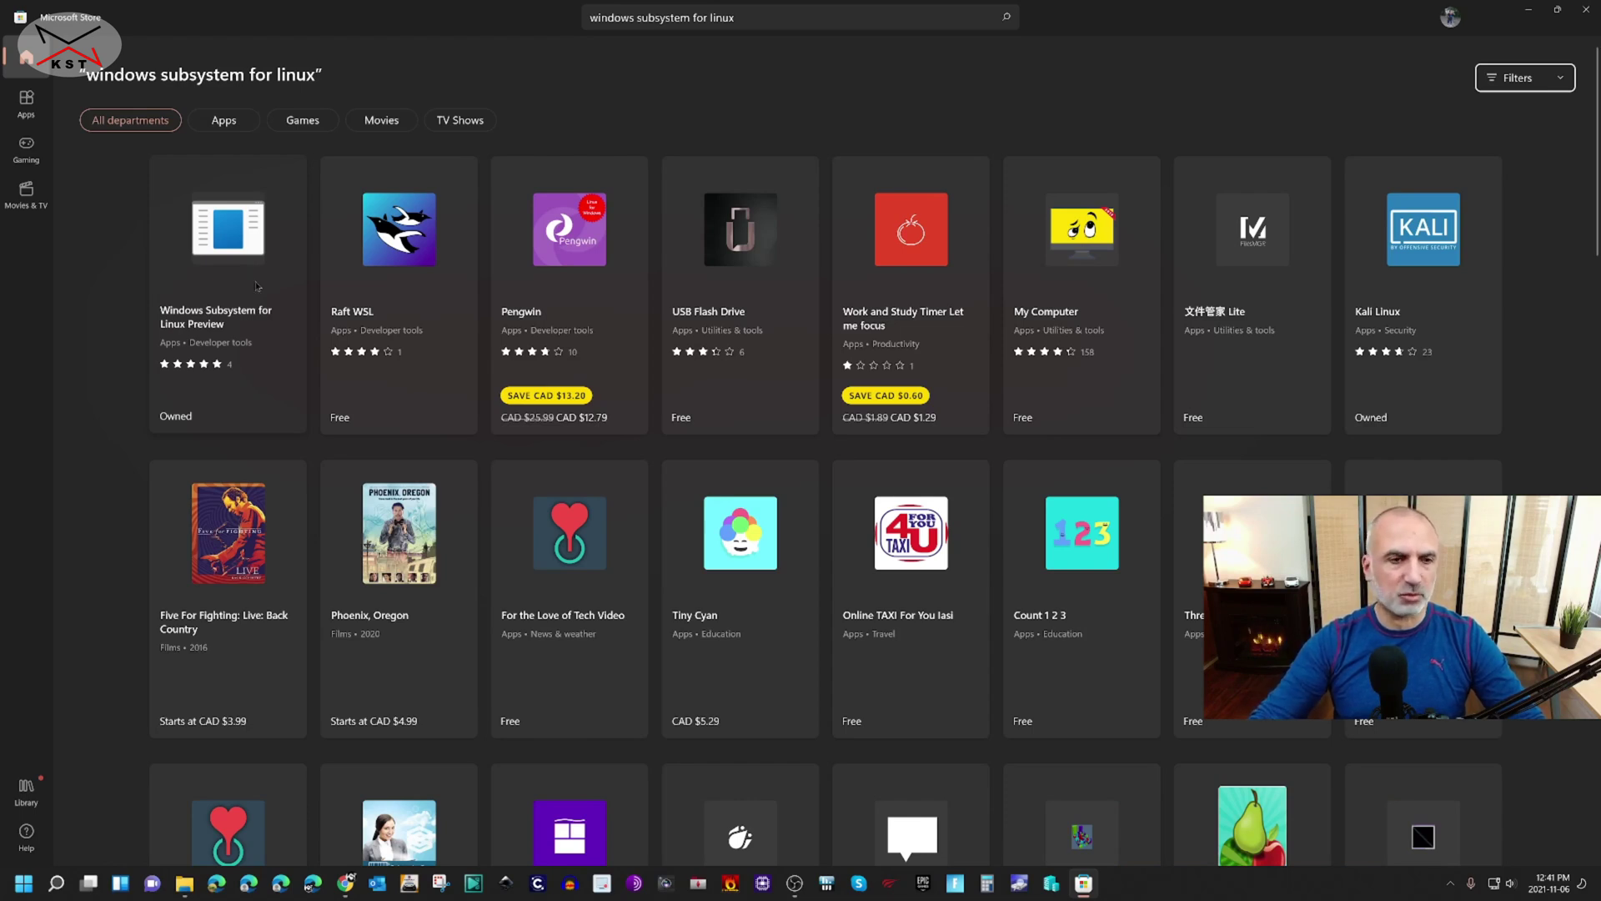
Install Windows Subsystem for Linux Preview from its Store product page.
click(225, 231)
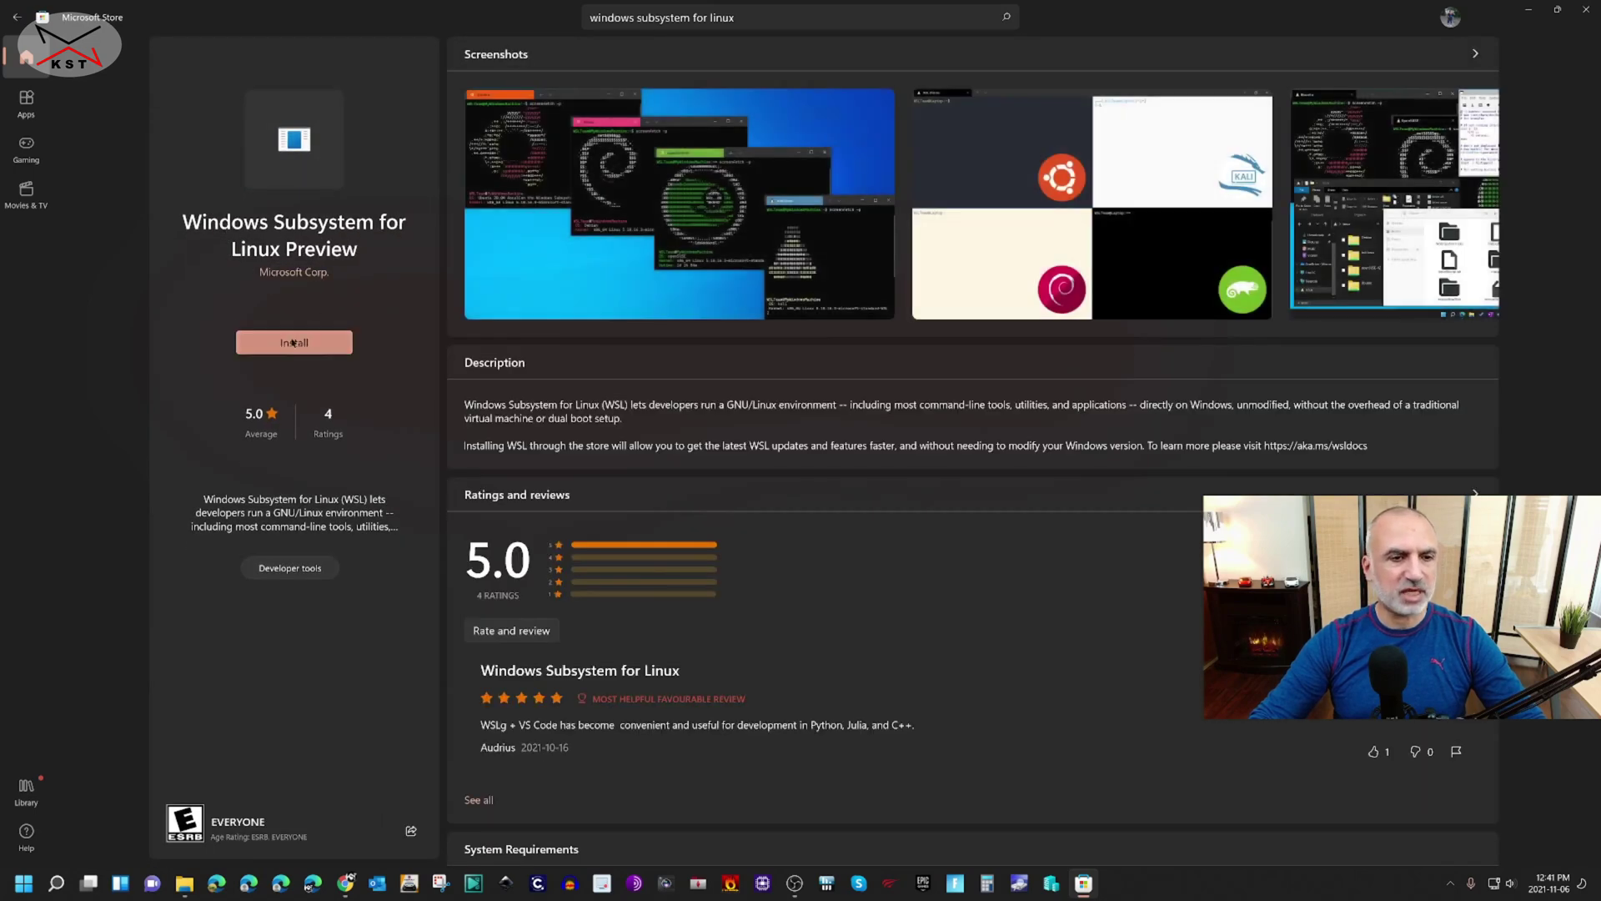
click(287, 345)
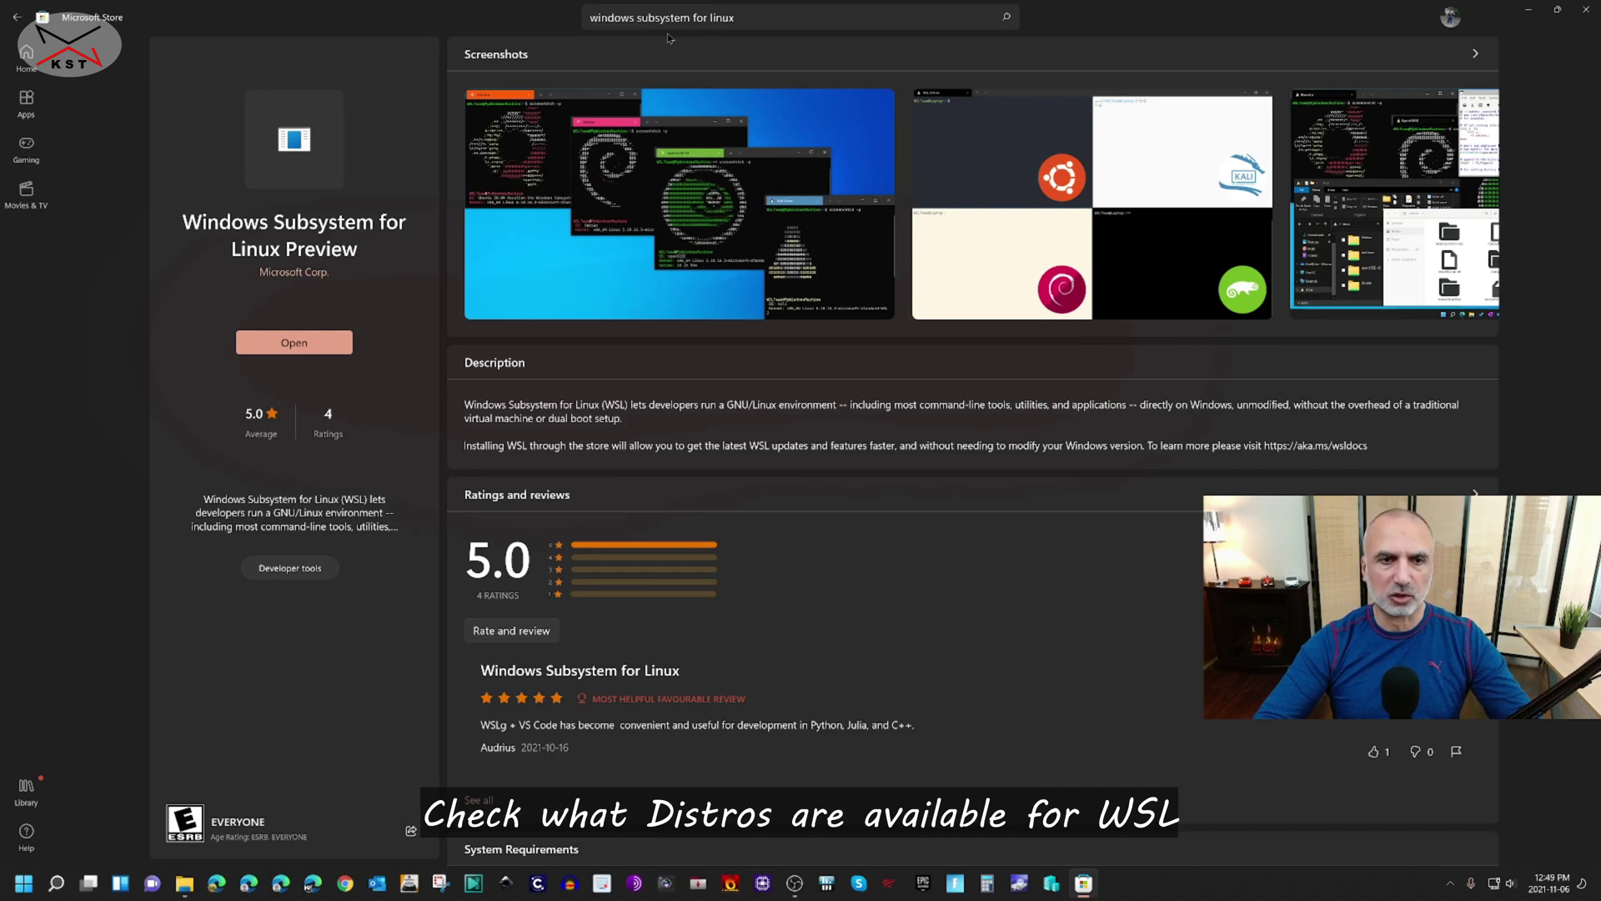
click(57, 884)
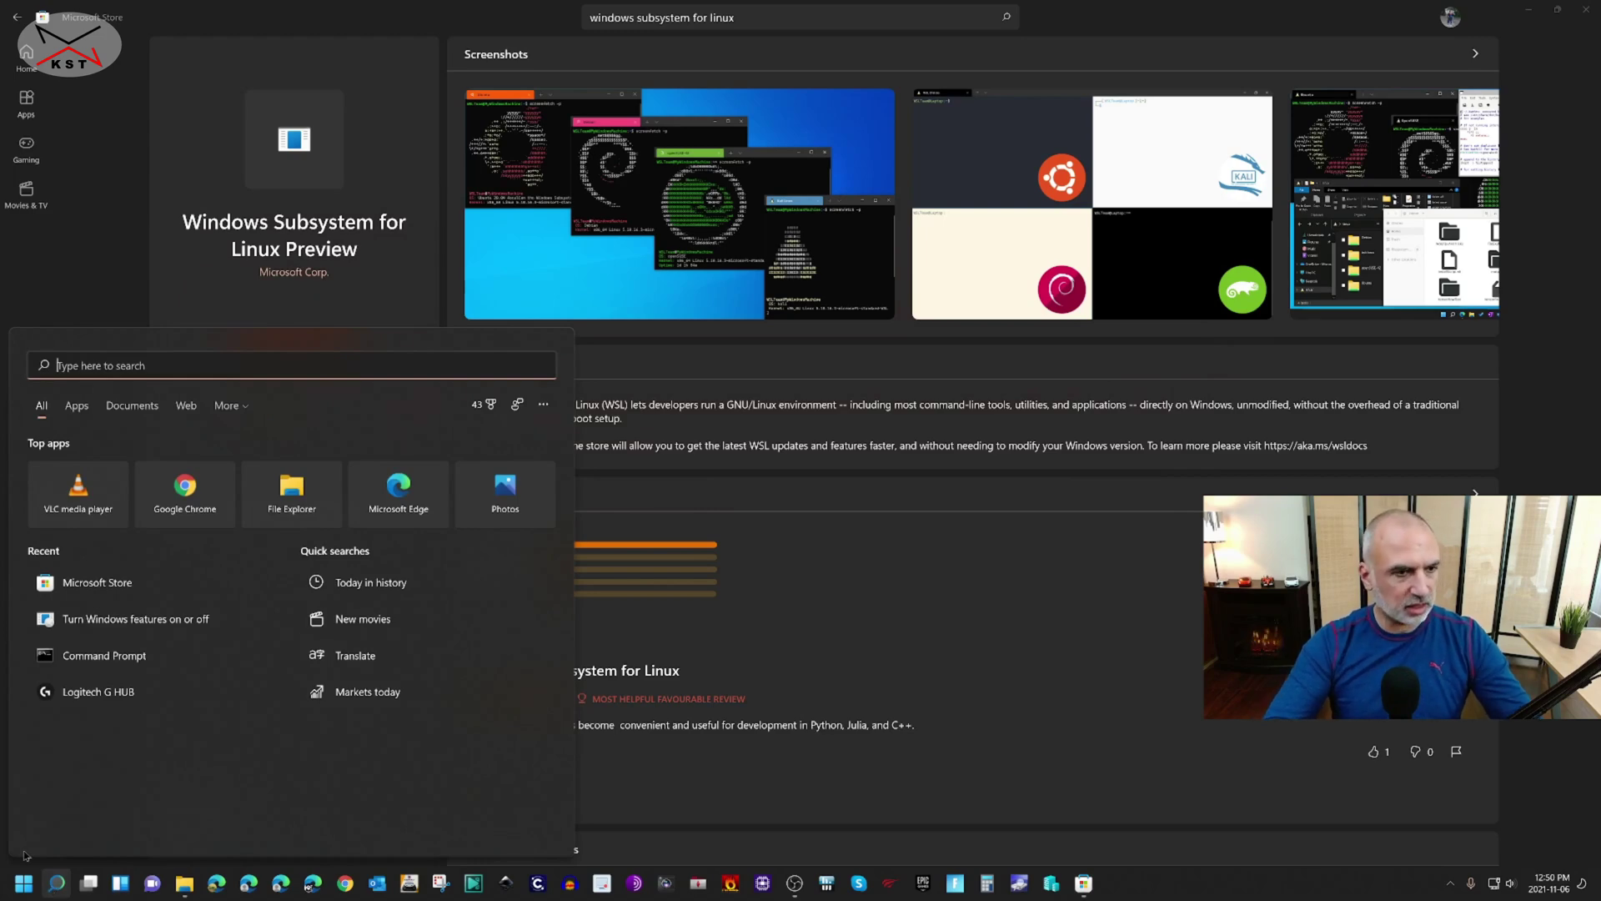
text(cmd)
Run wsl.exe --list --online in Command Prompt, then minimize the window.
key(Return)
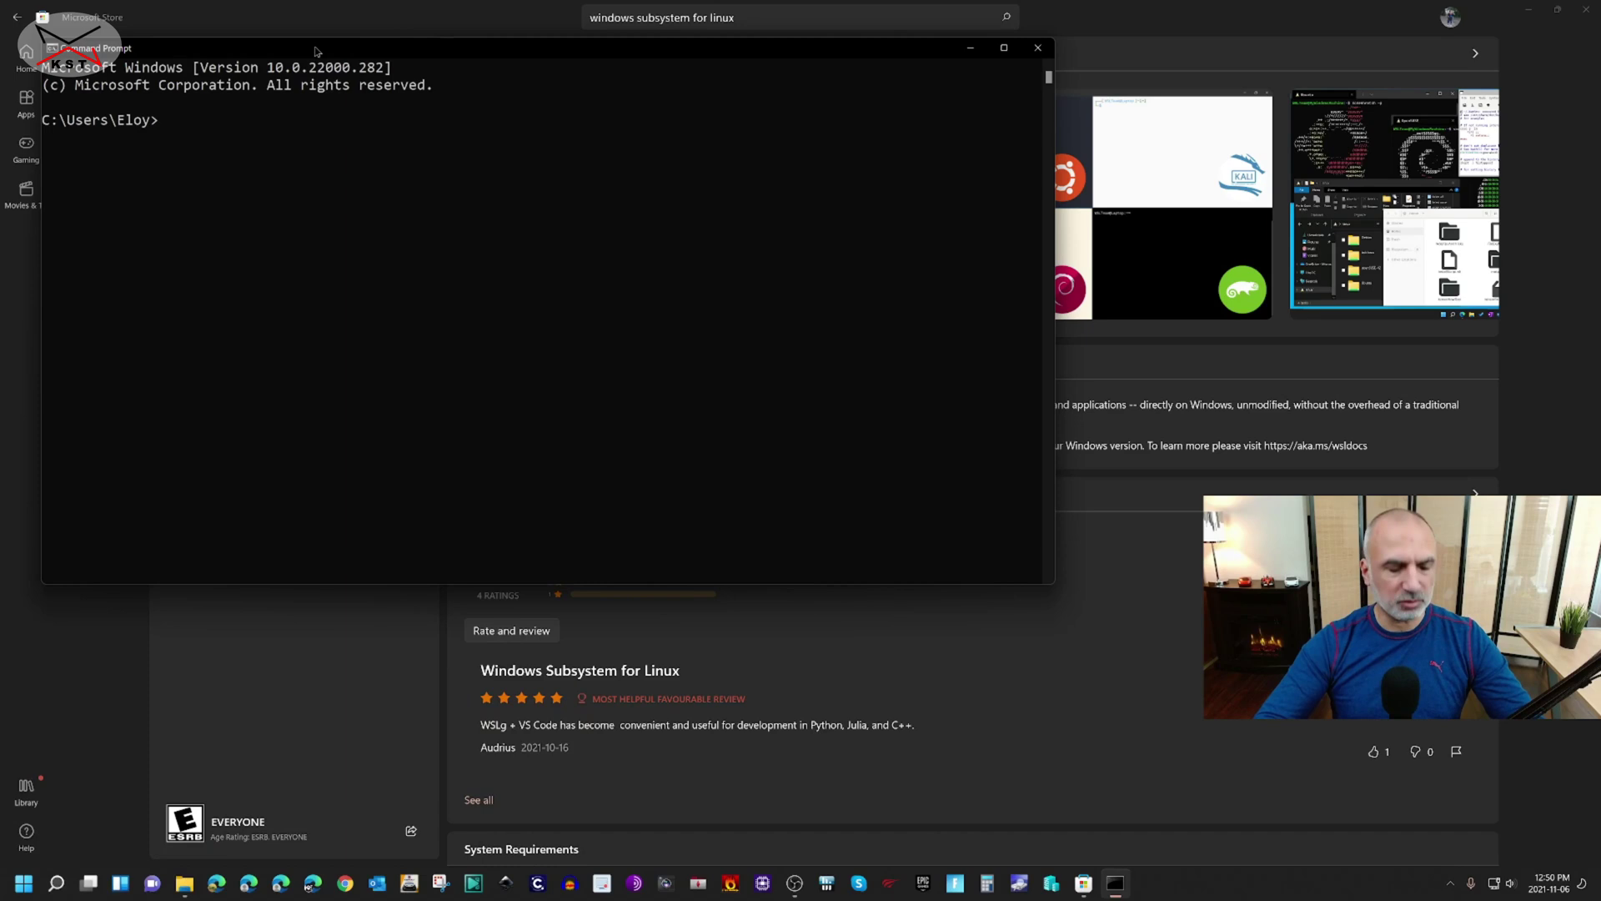
text(wsl.exe --list --online)
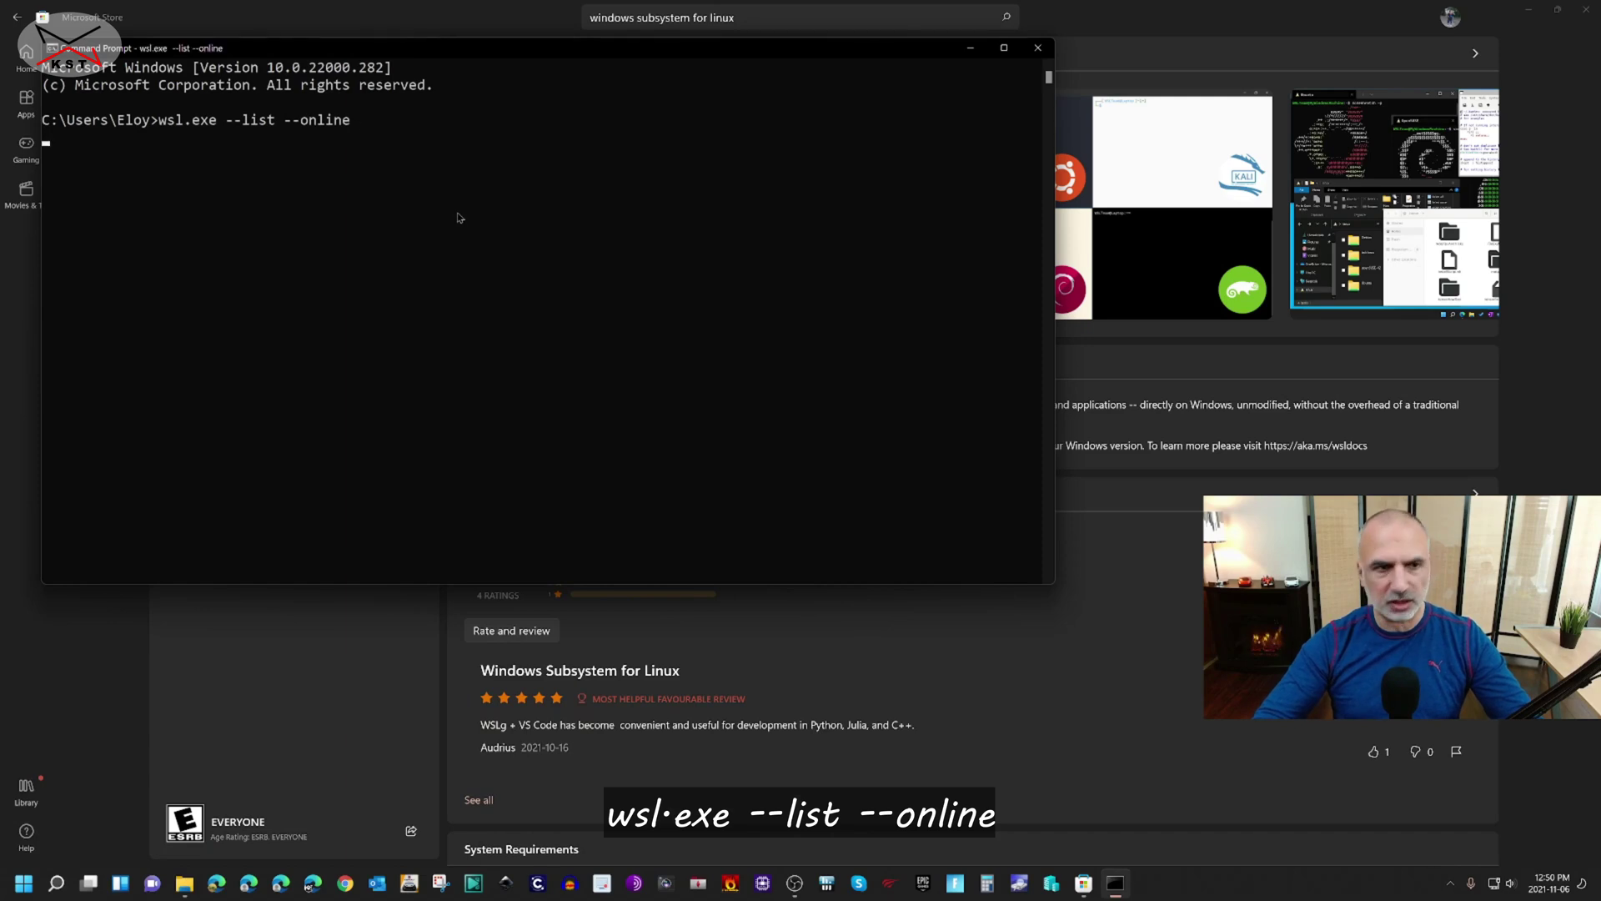
key(Return)
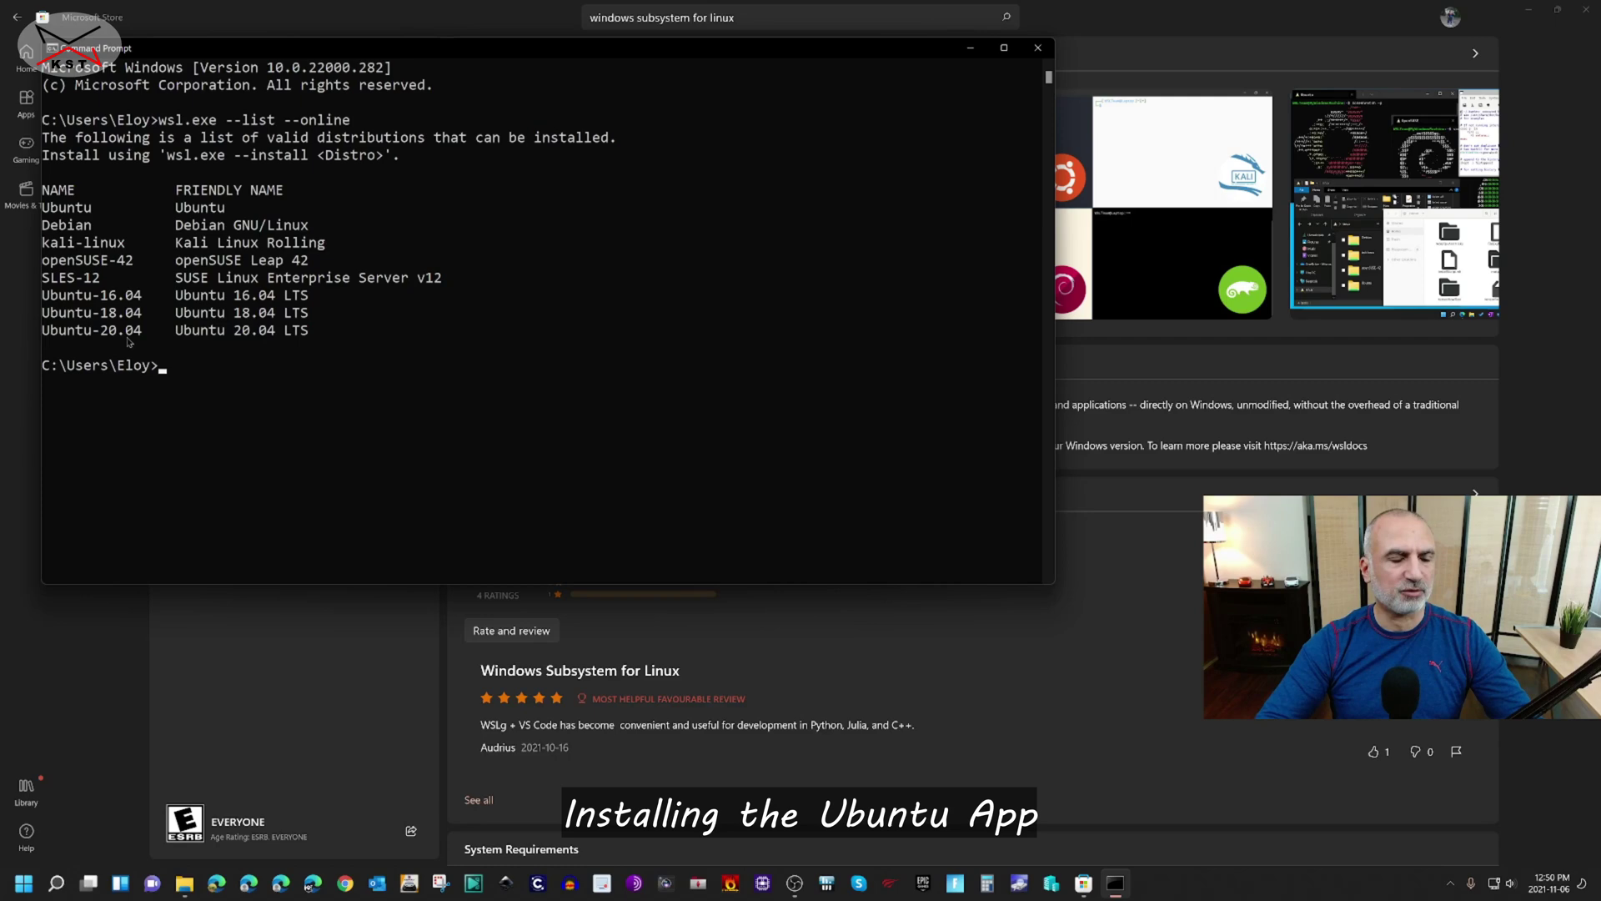
click(974, 51)
Search the Store for 'ubuntu' and install Ubuntu 20.04 LTS from the suggestions.
click(799, 21)
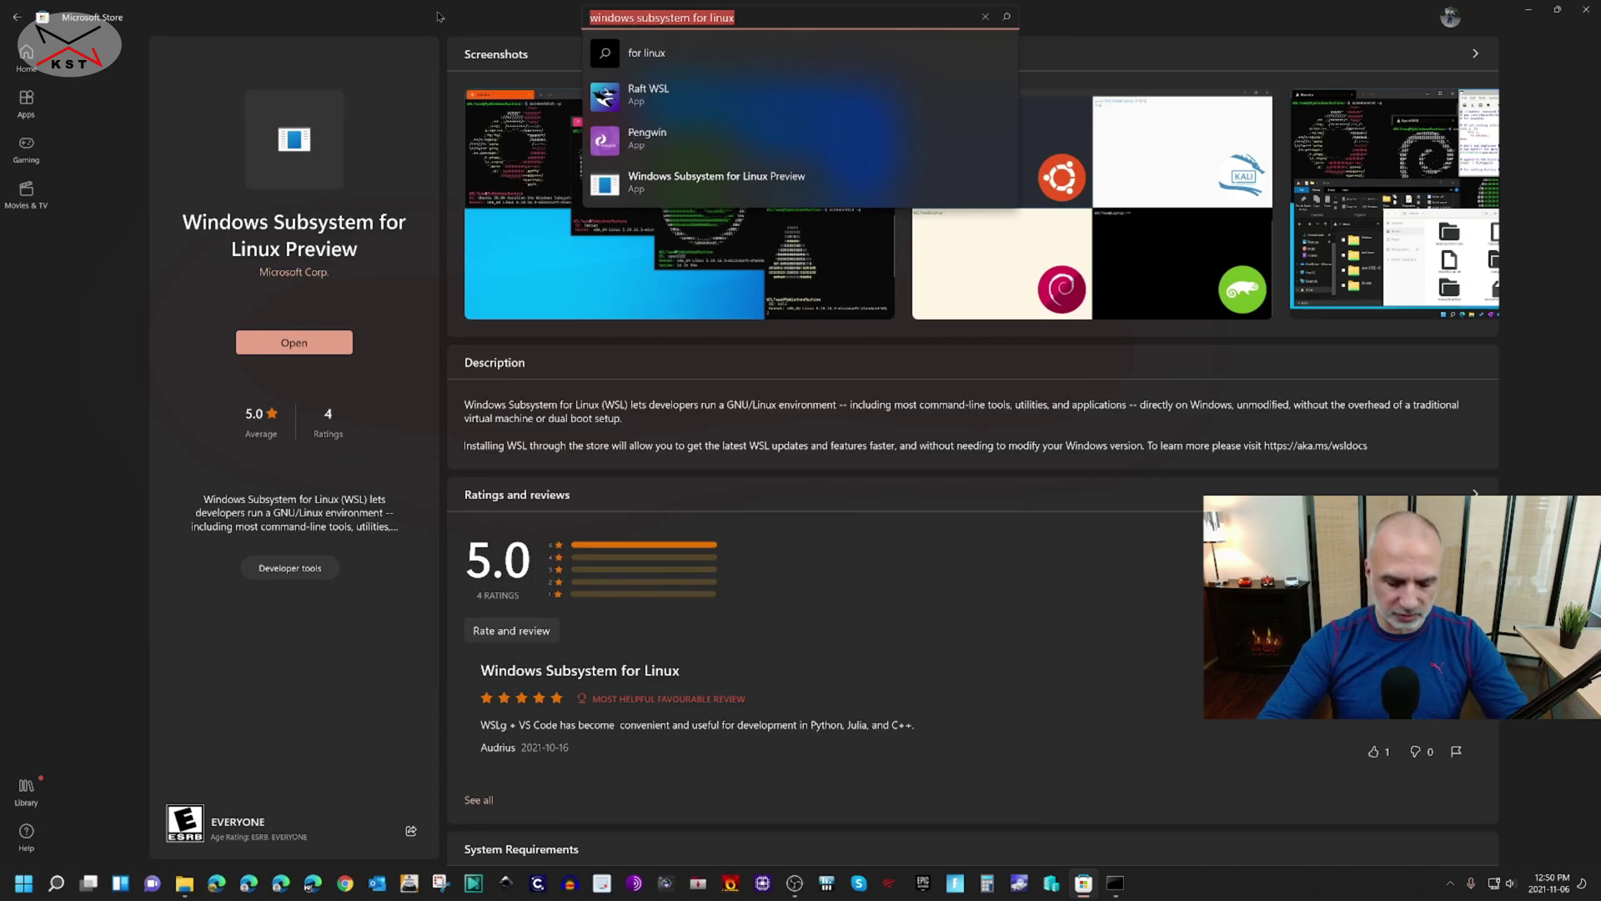
text(ubuntu)
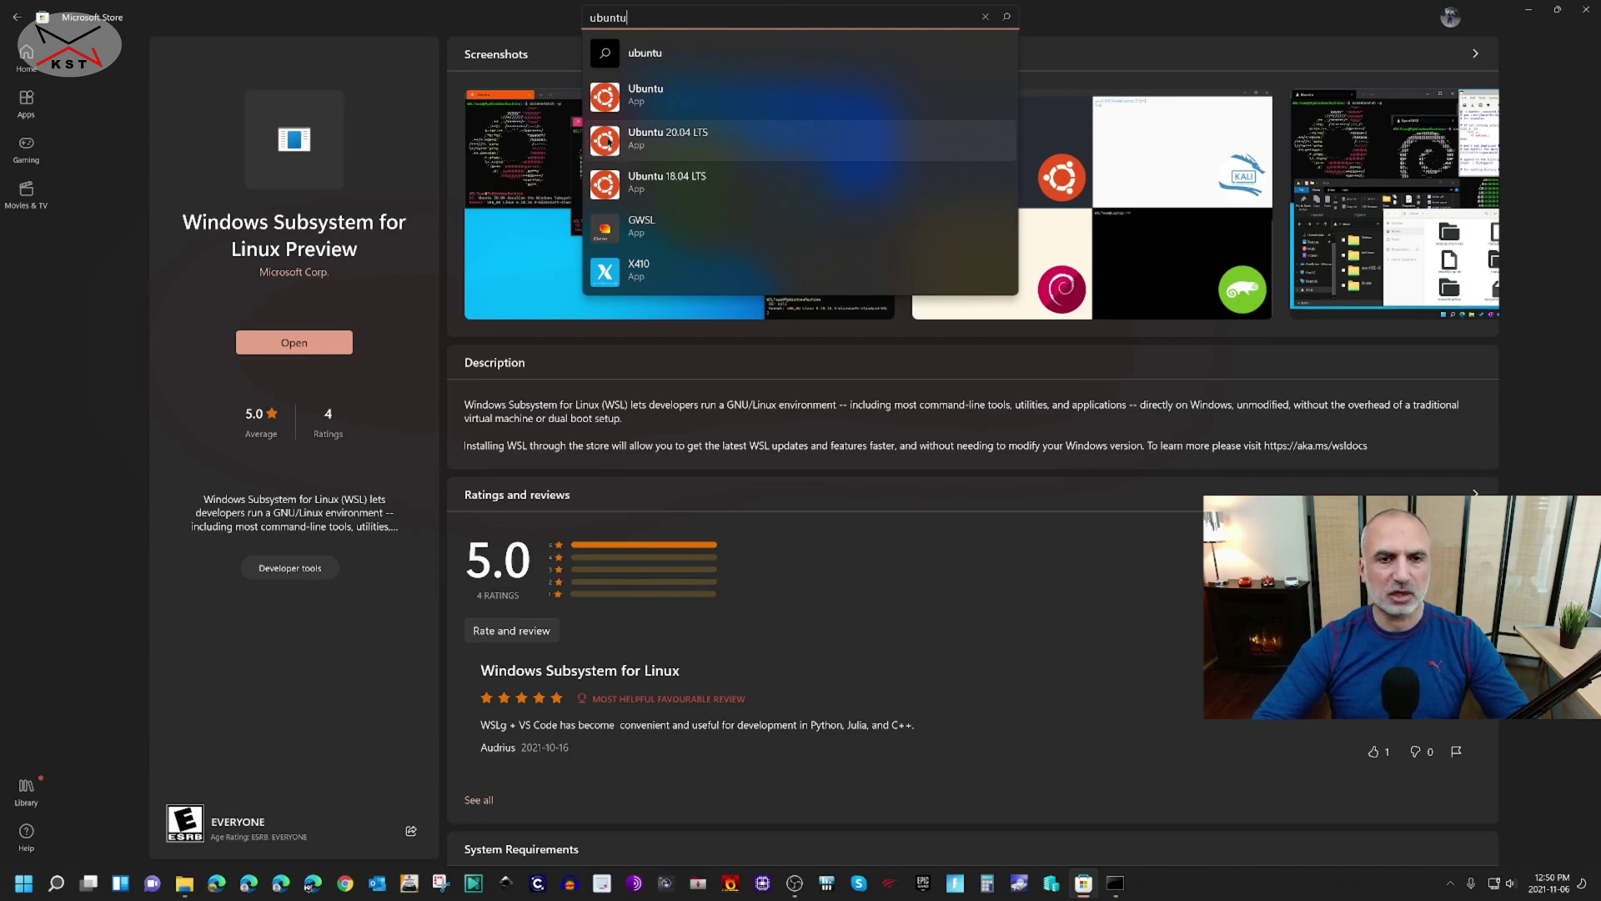
click(668, 138)
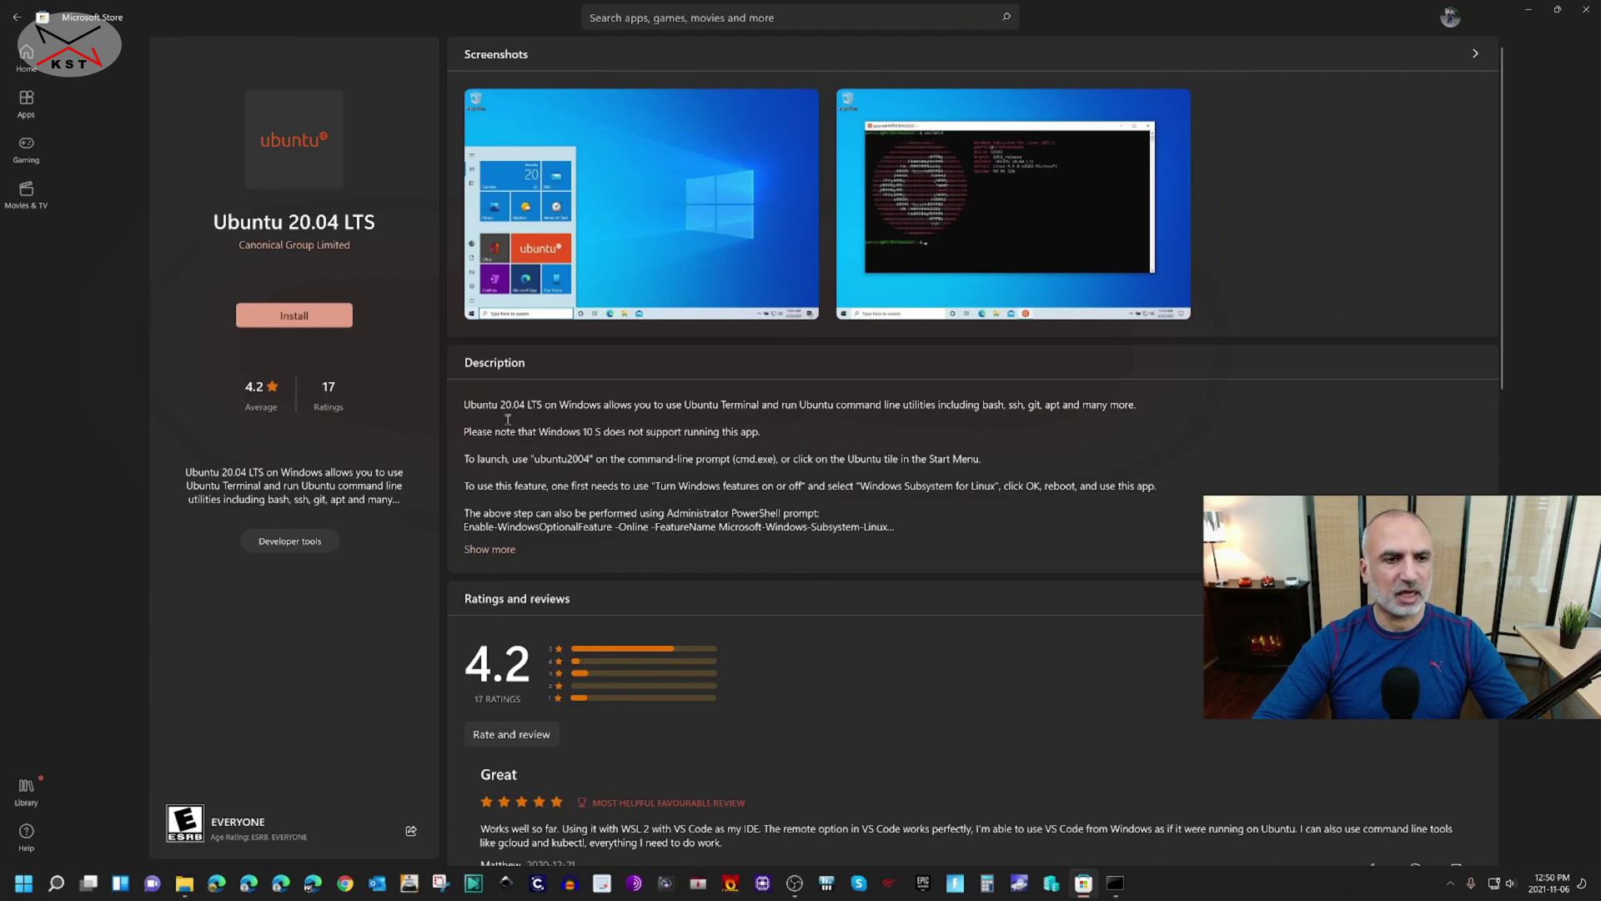
click(294, 315)
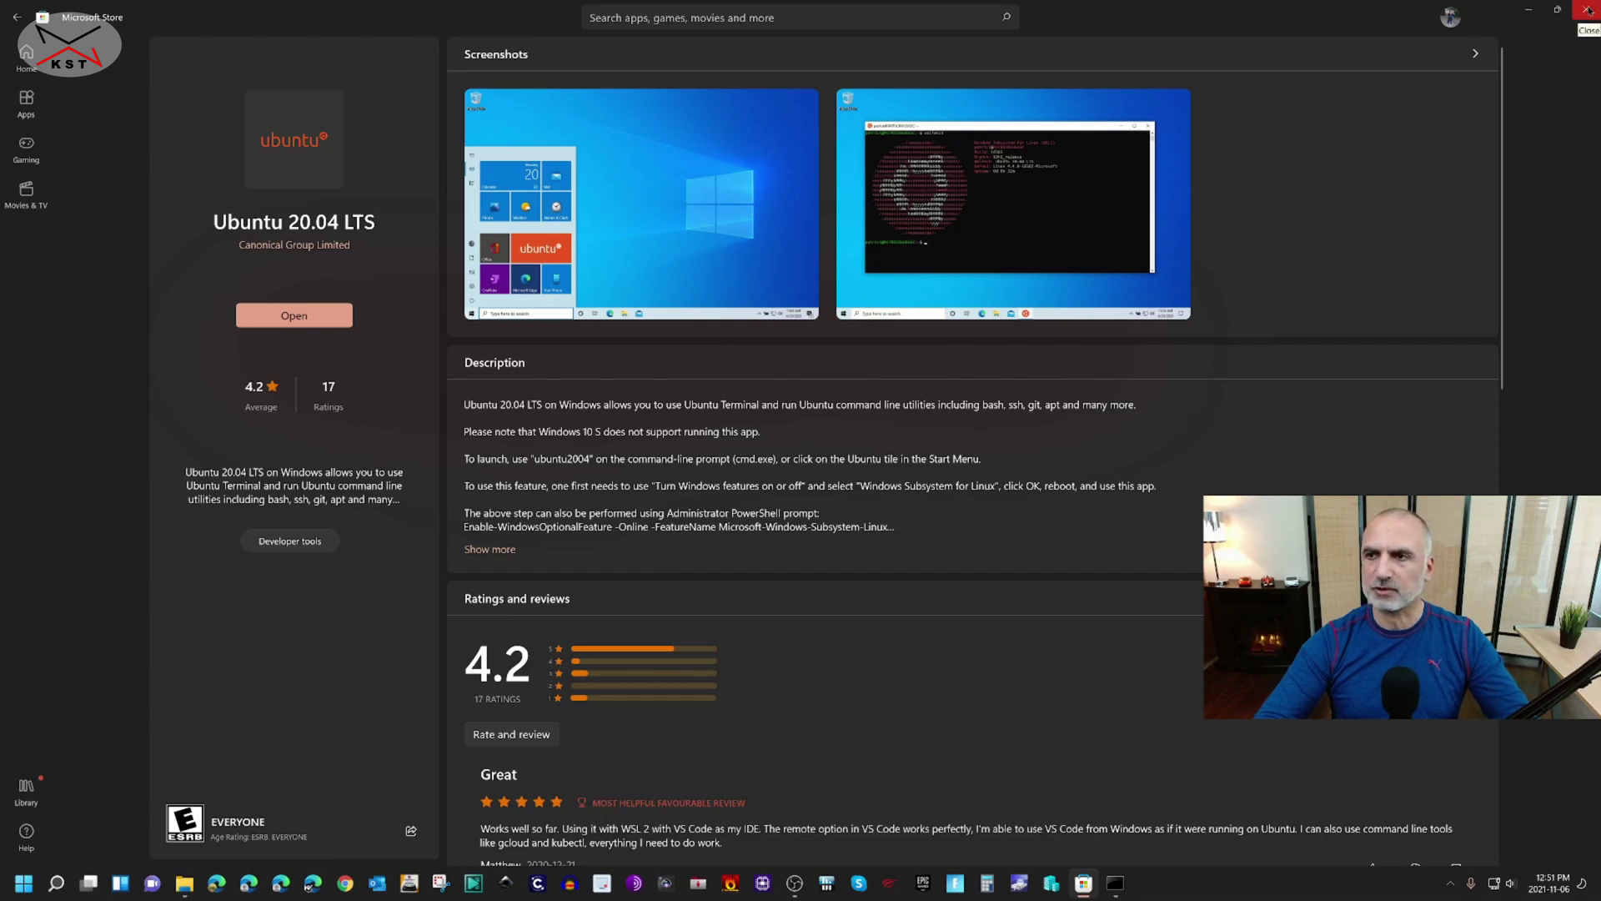
Close the Store, then find Ubuntu 20.04 LTS under Start's Apps filter and launch it.
click(1587, 12)
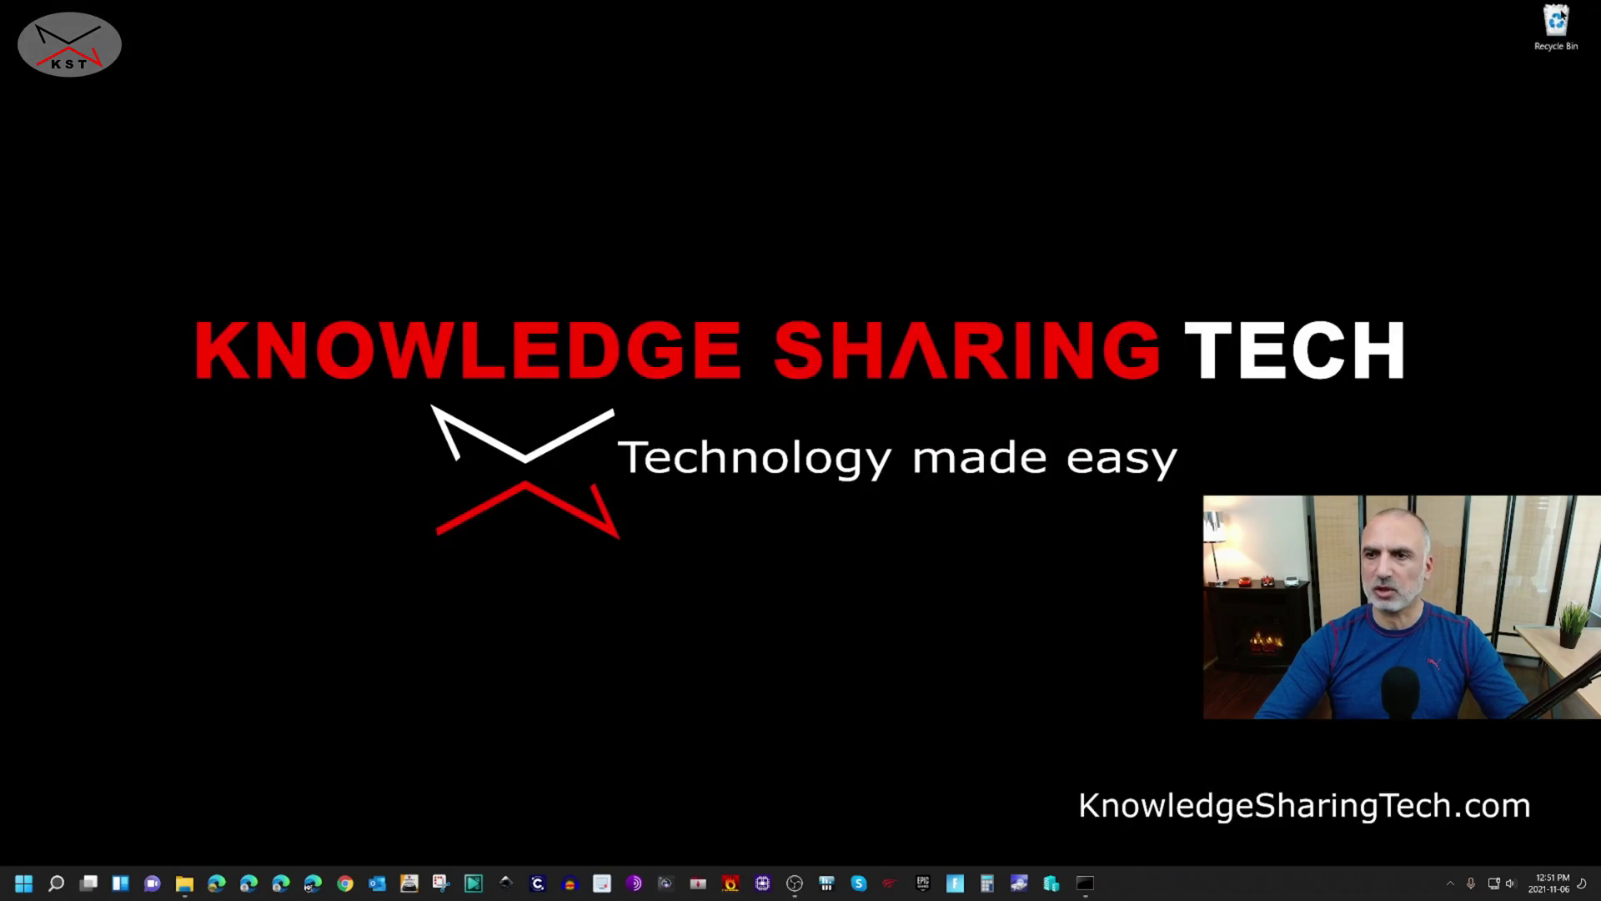
click(24, 883)
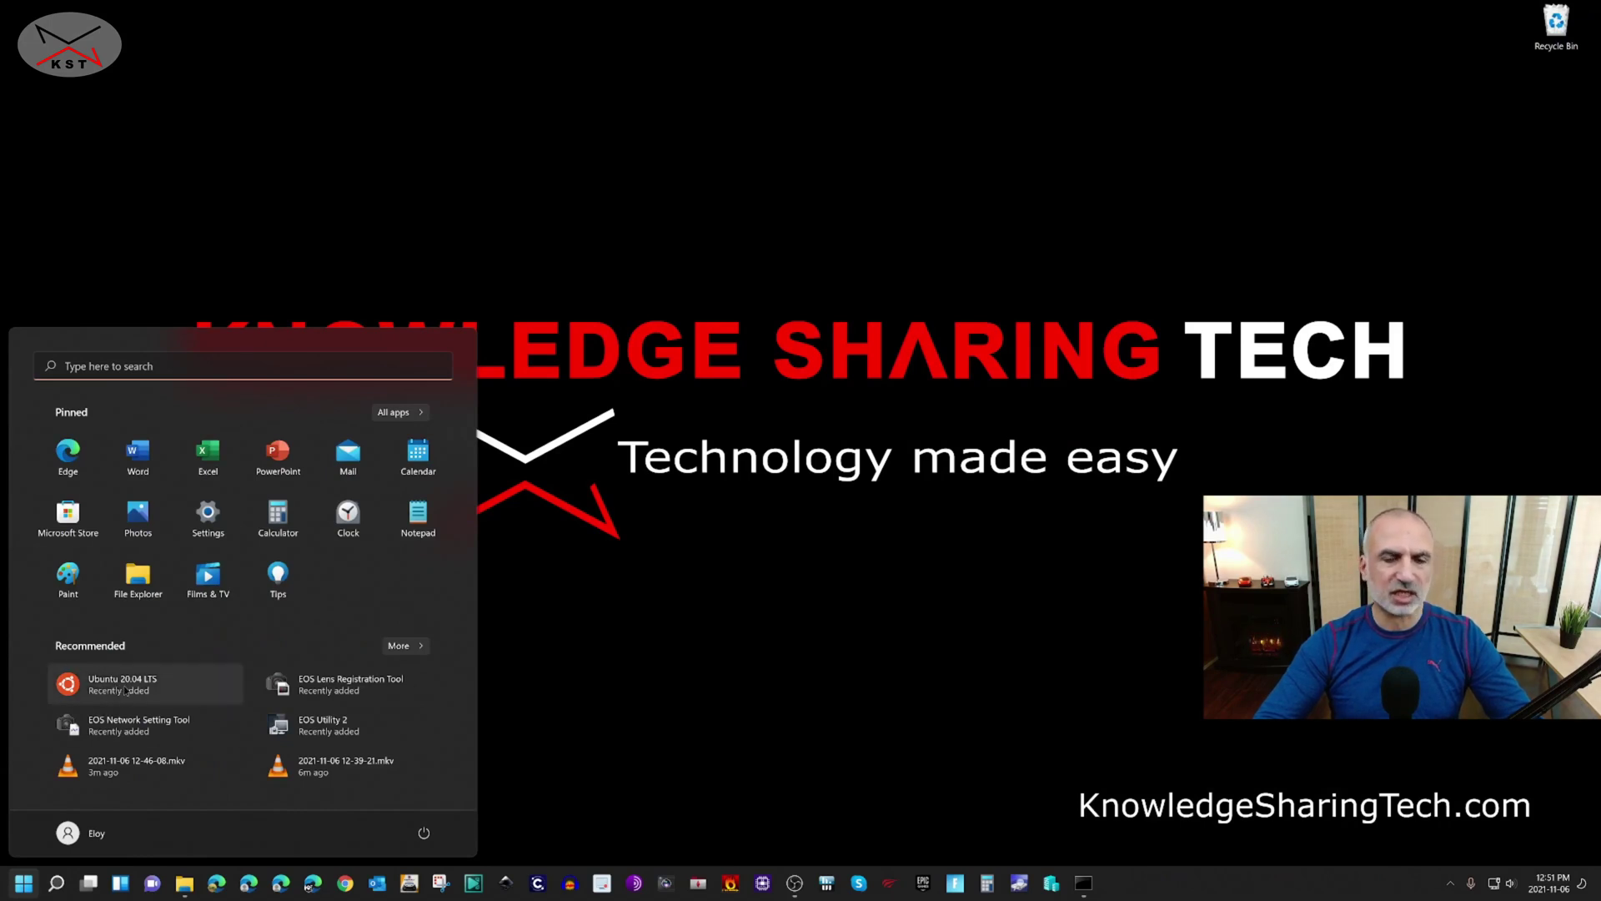
click(171, 367)
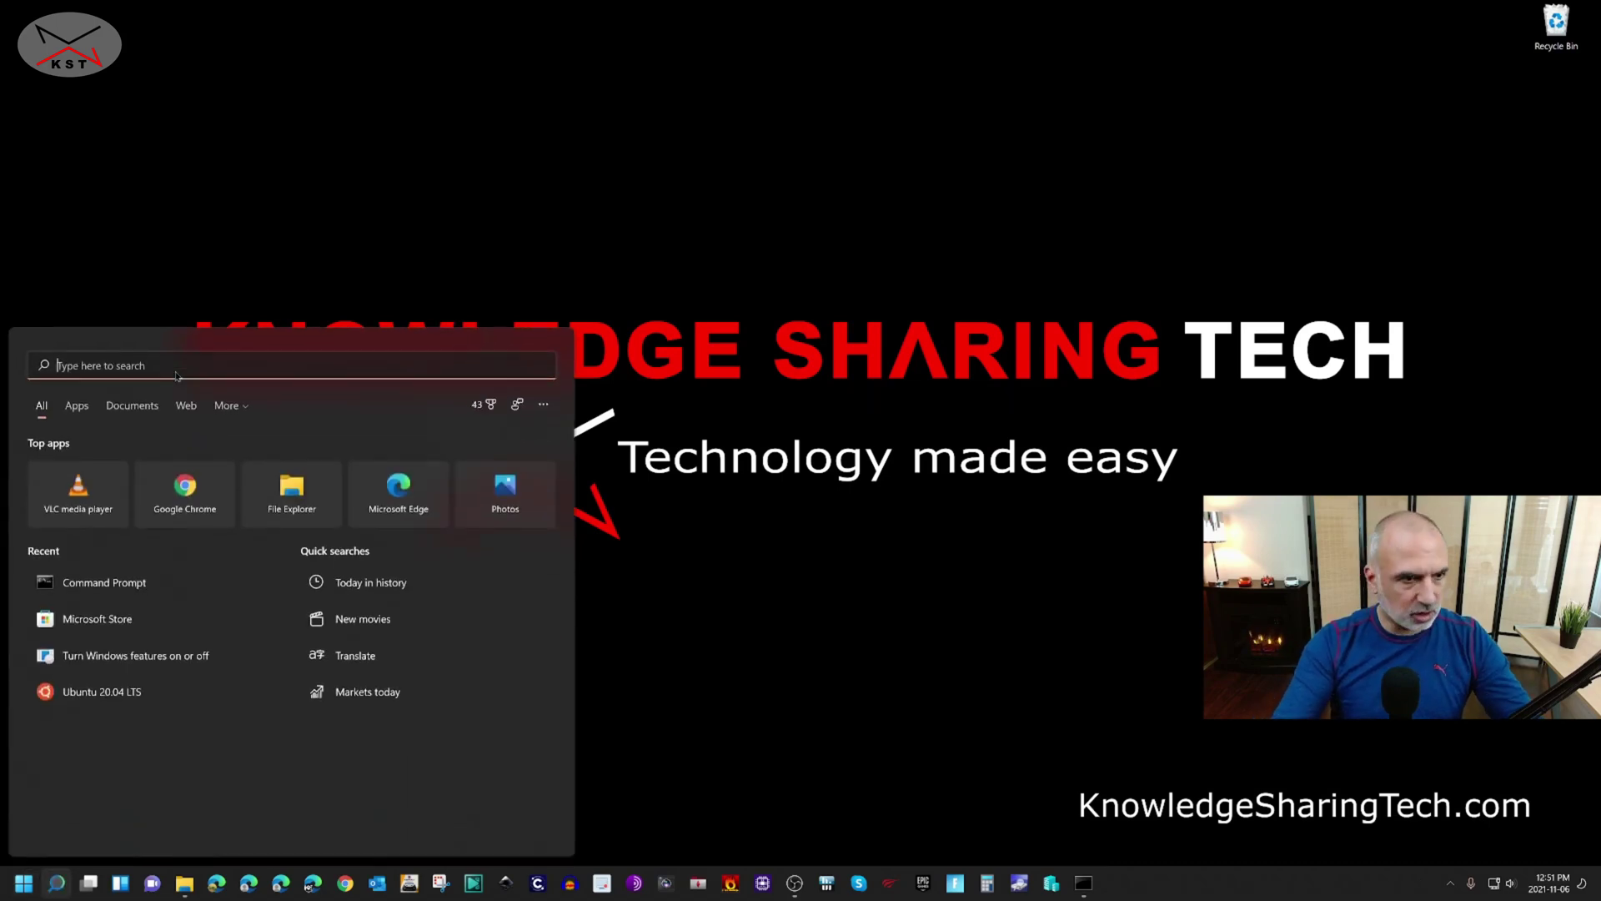
text(ubunt)
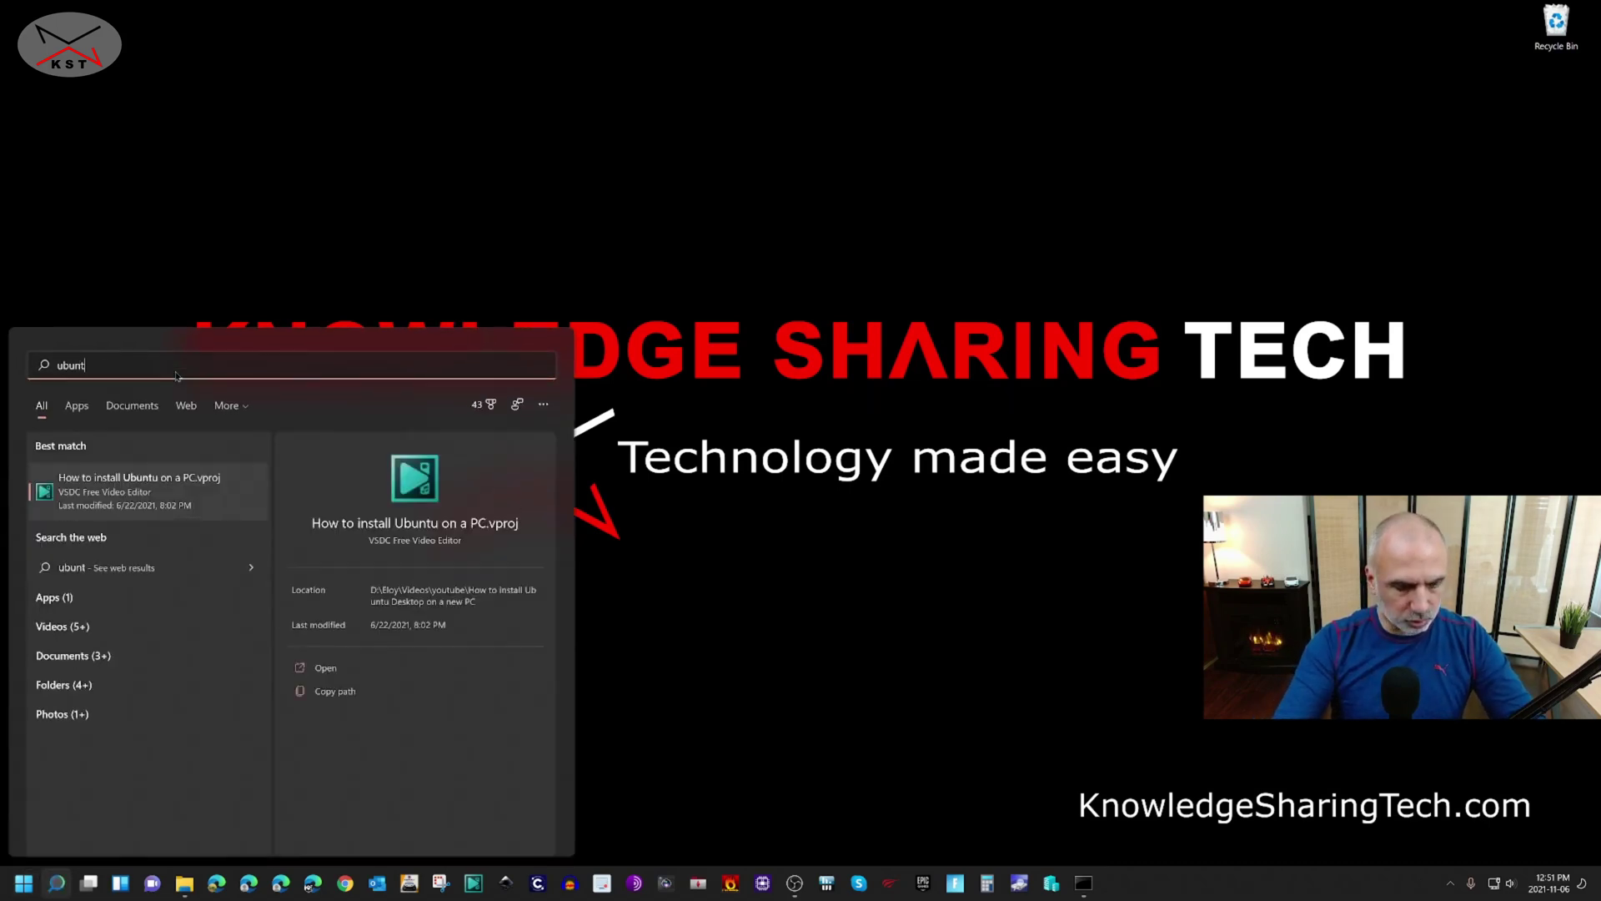
text(u)
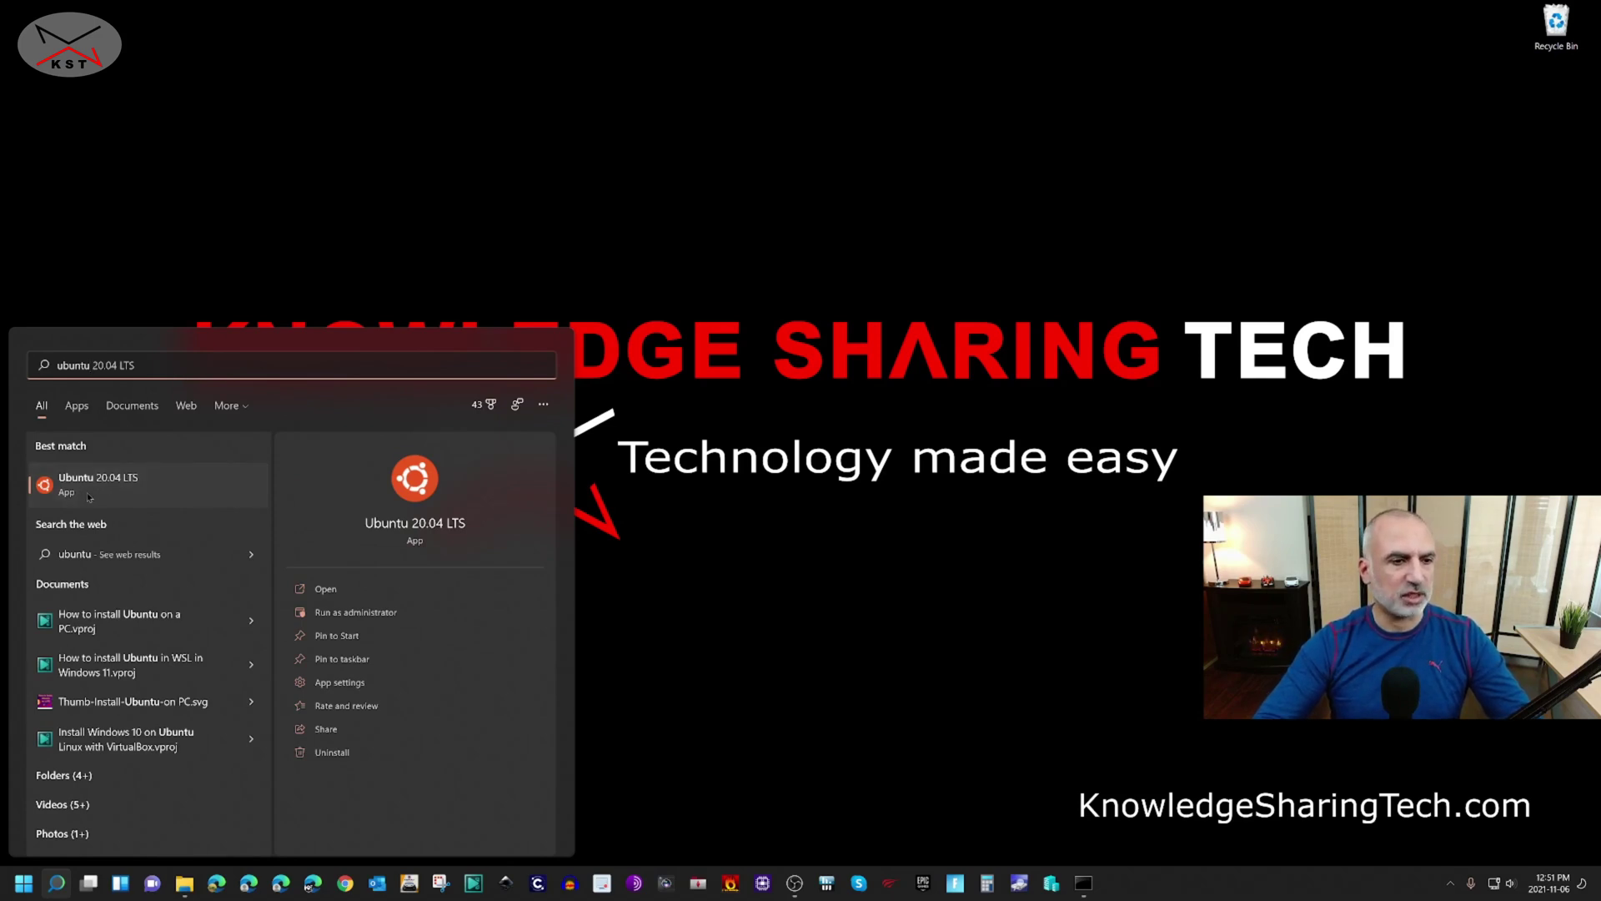
click(76, 406)
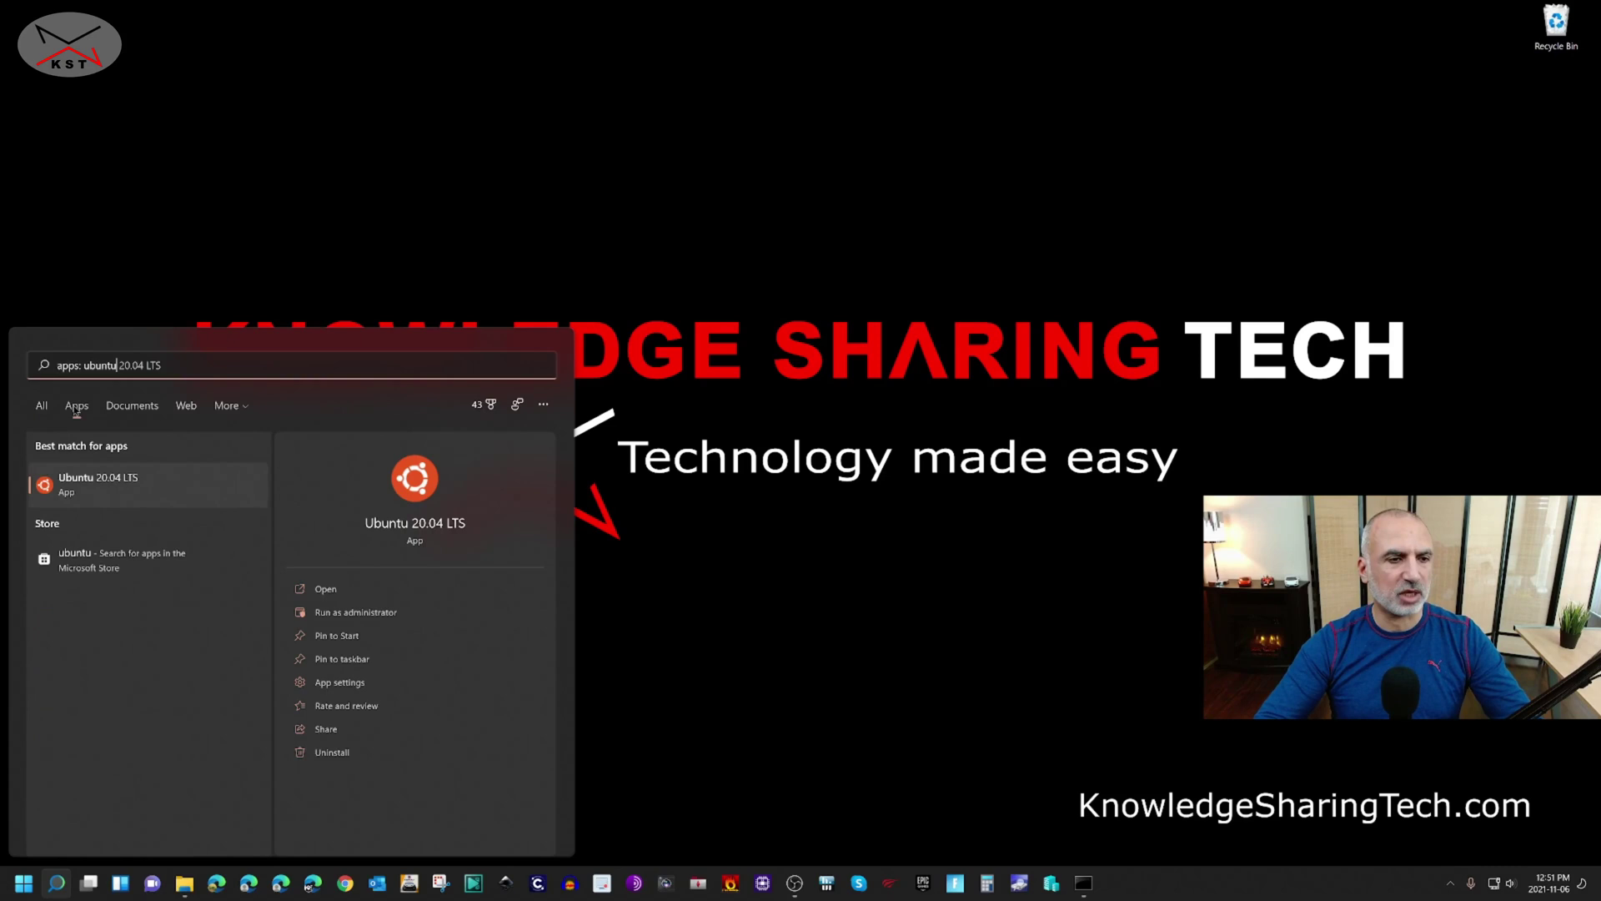
click(82, 485)
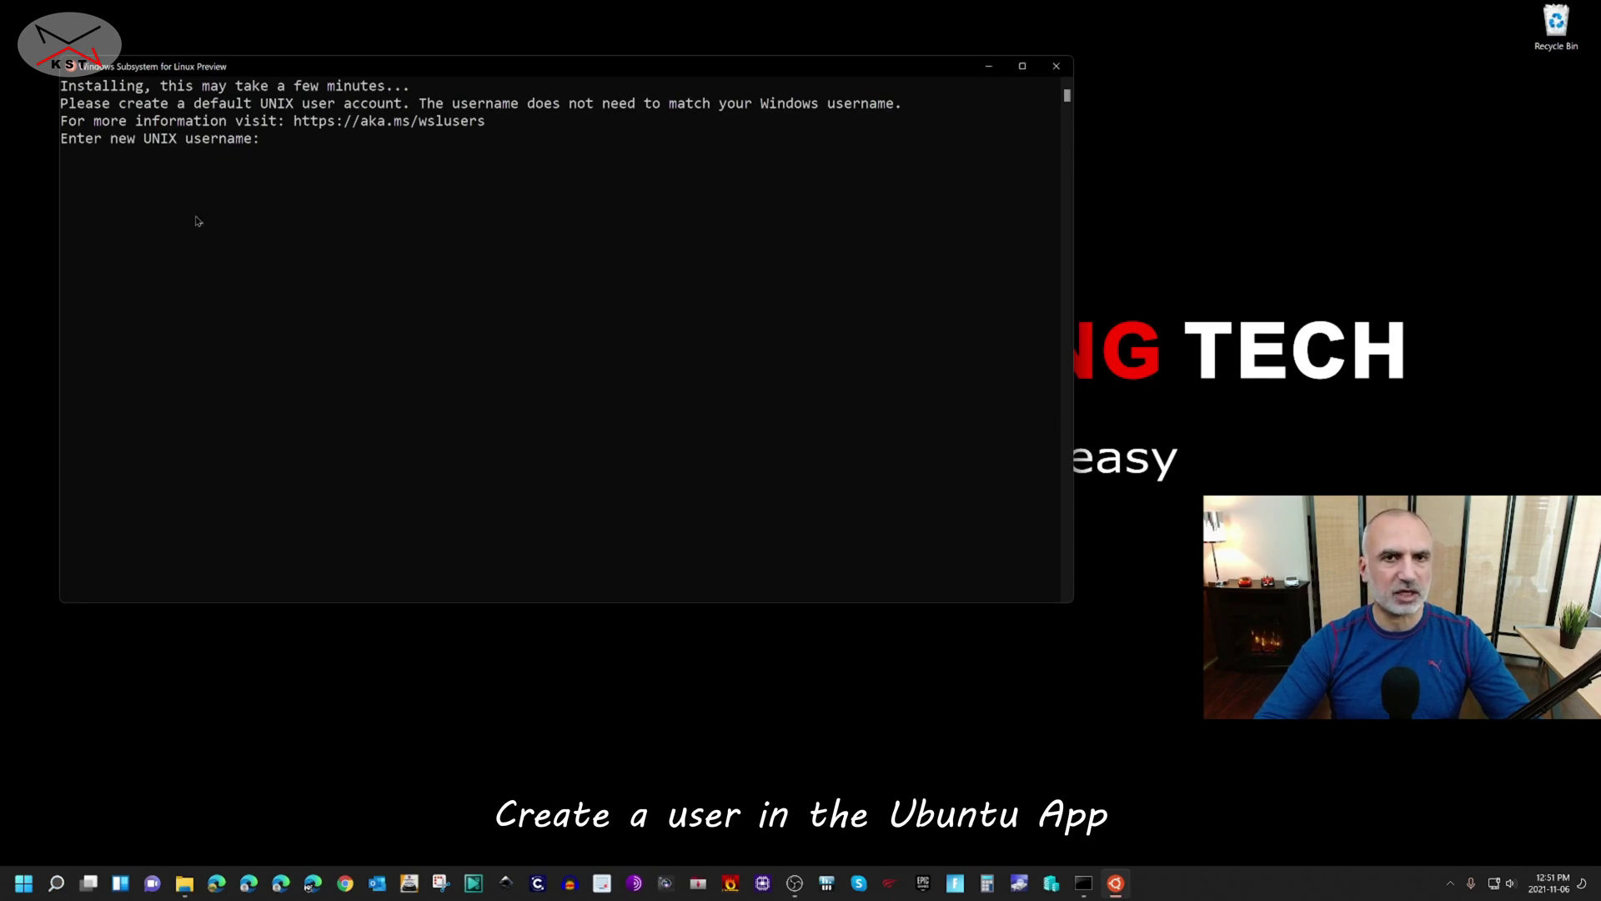
text(k)
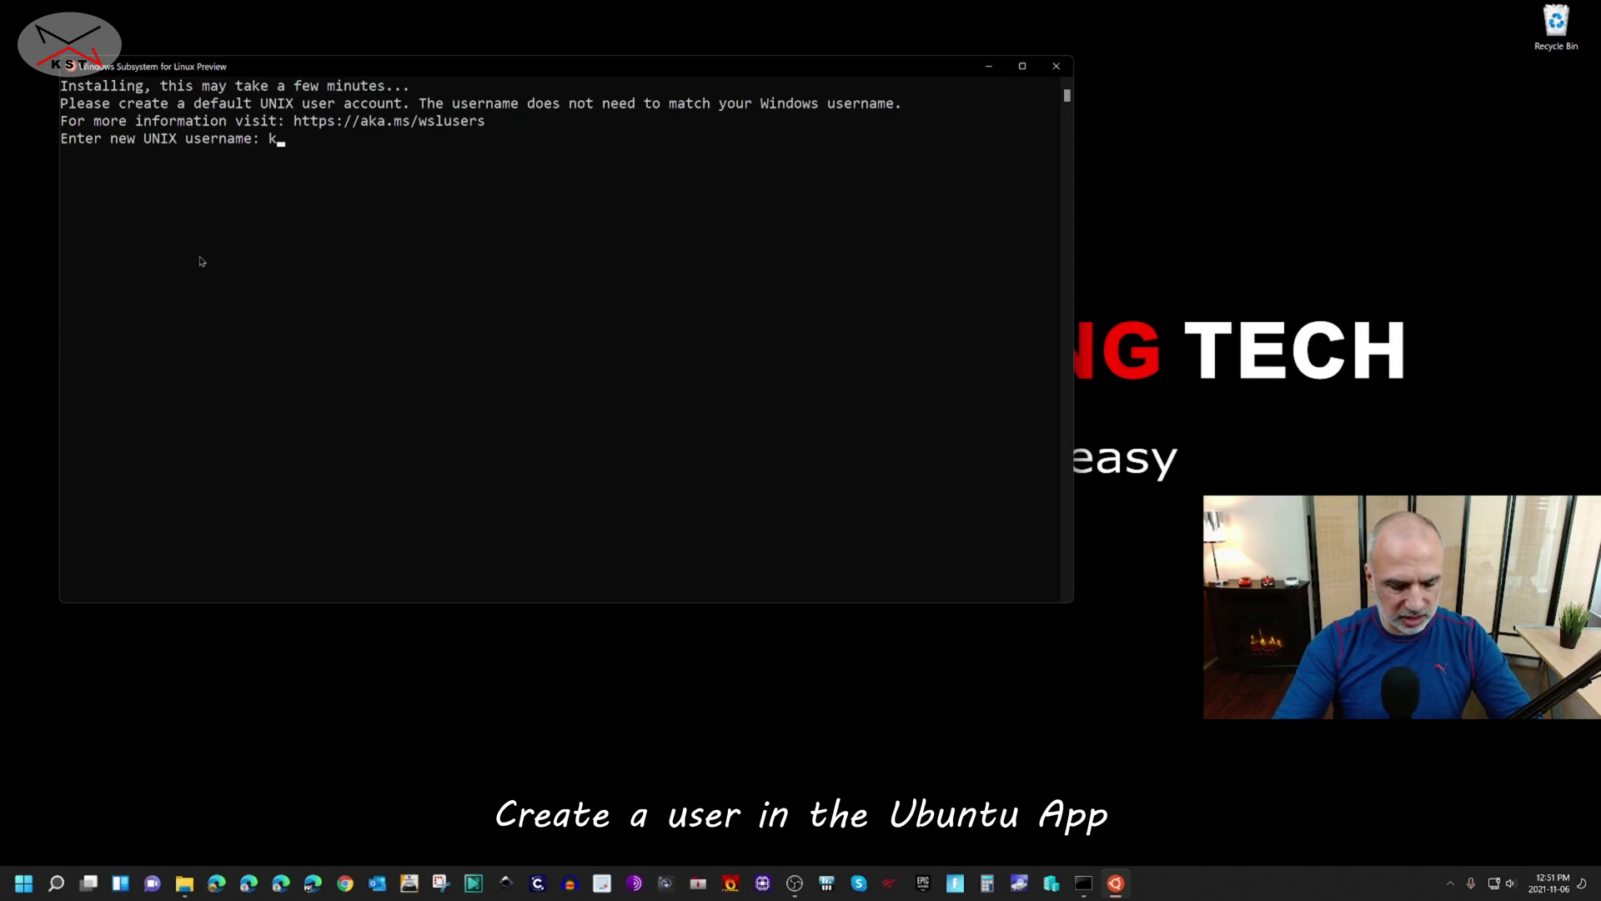
text(stuser)
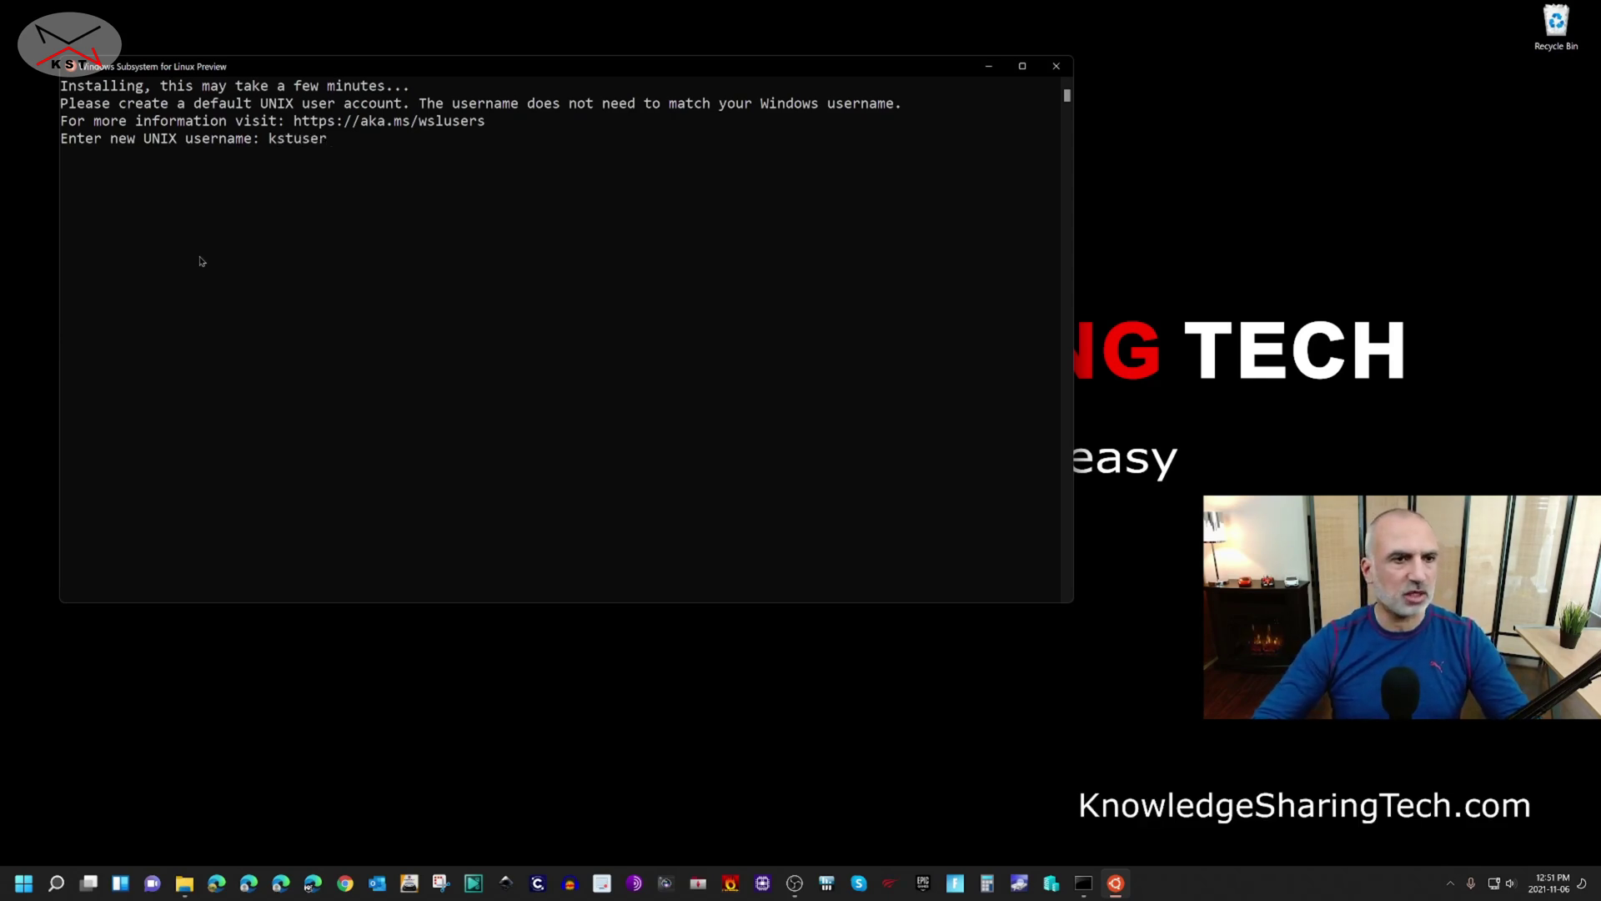
Create UNIX user 'kstuser' and enter its password twice.
key(Return)
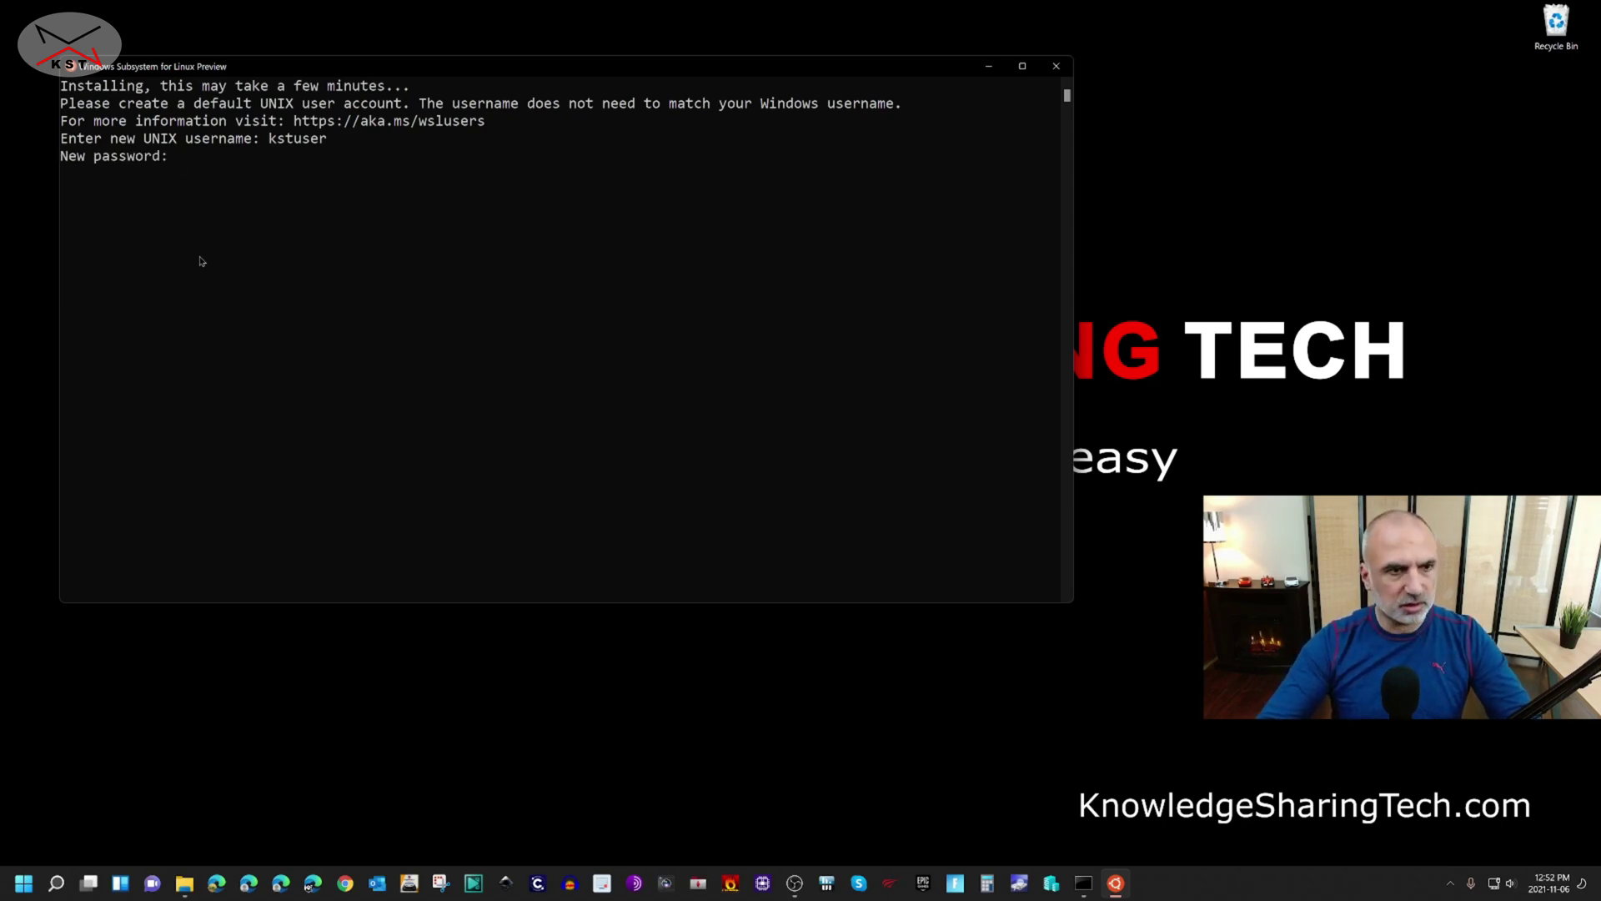
key(Return)
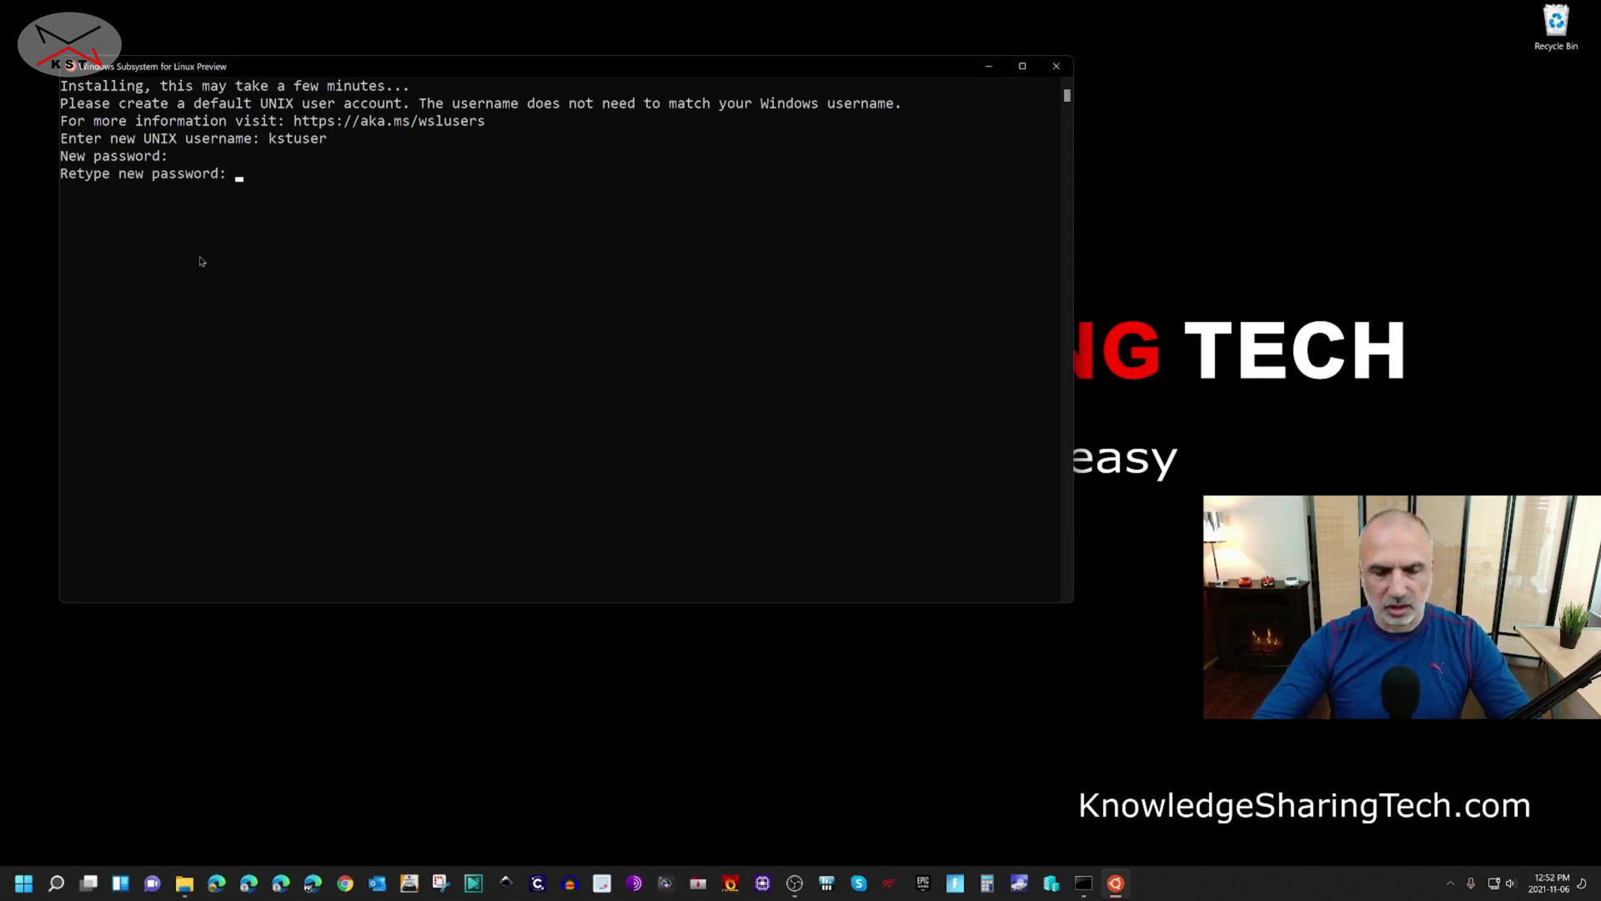
key(Return)
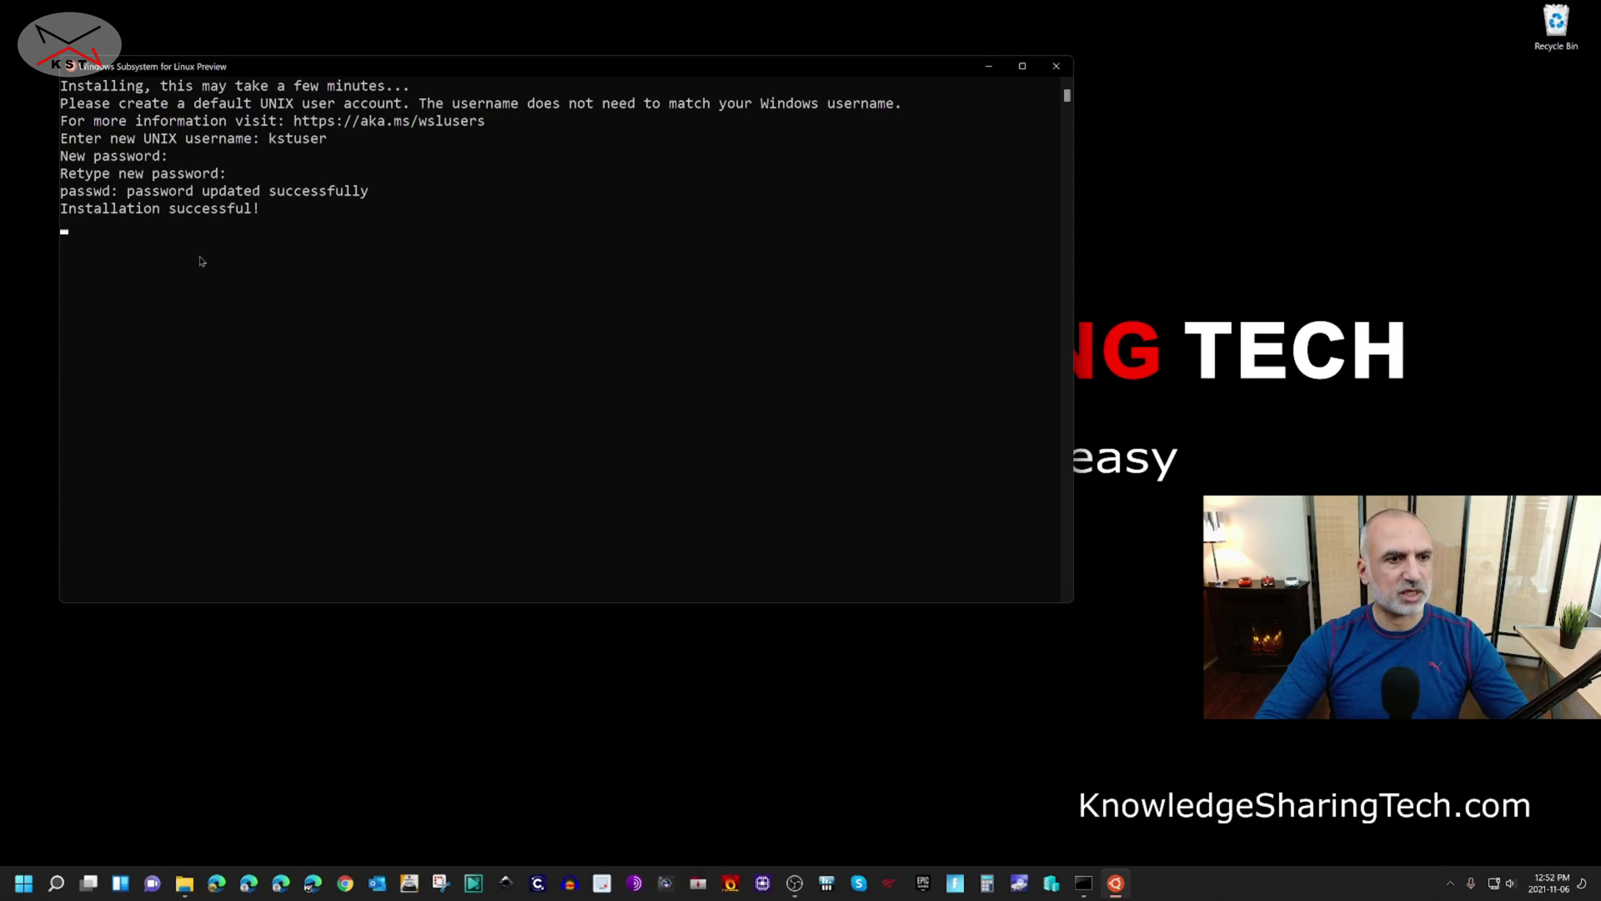